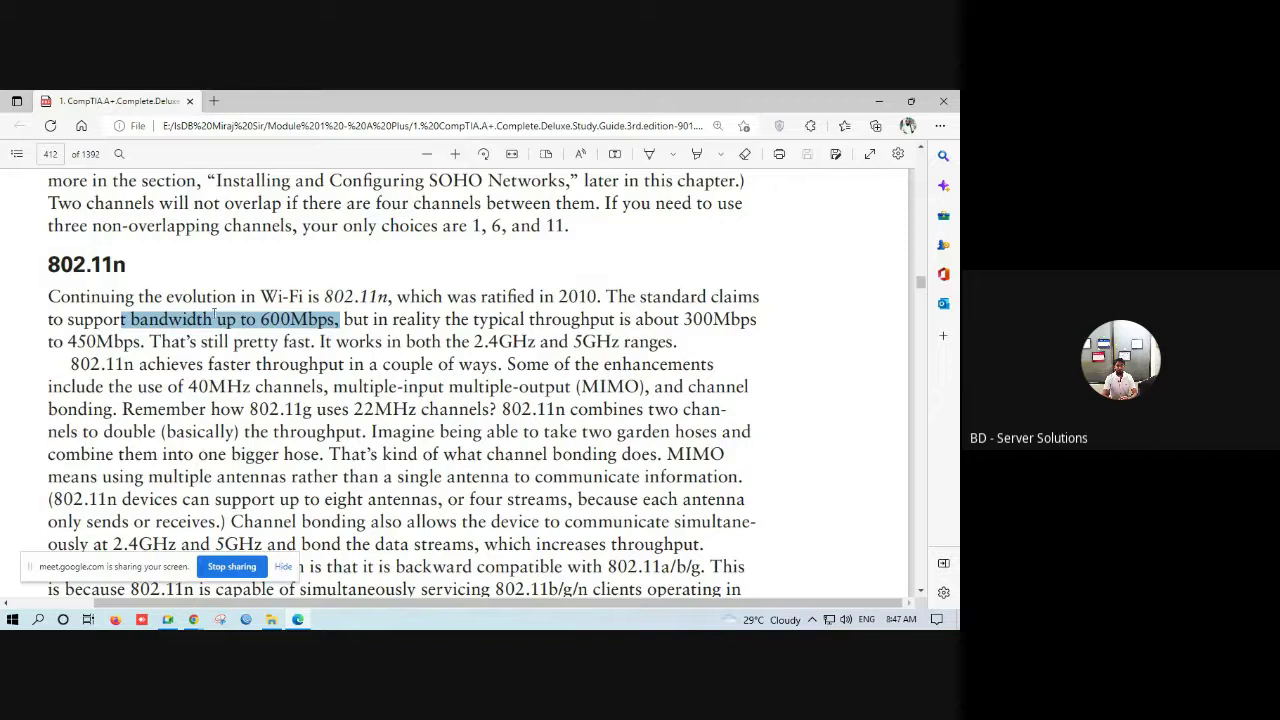
# Read the 802.11n section on page 412, marking the 450Mbps throughput and the 2.4GHz and 5GHz ranges
pyautogui.click(215, 317)
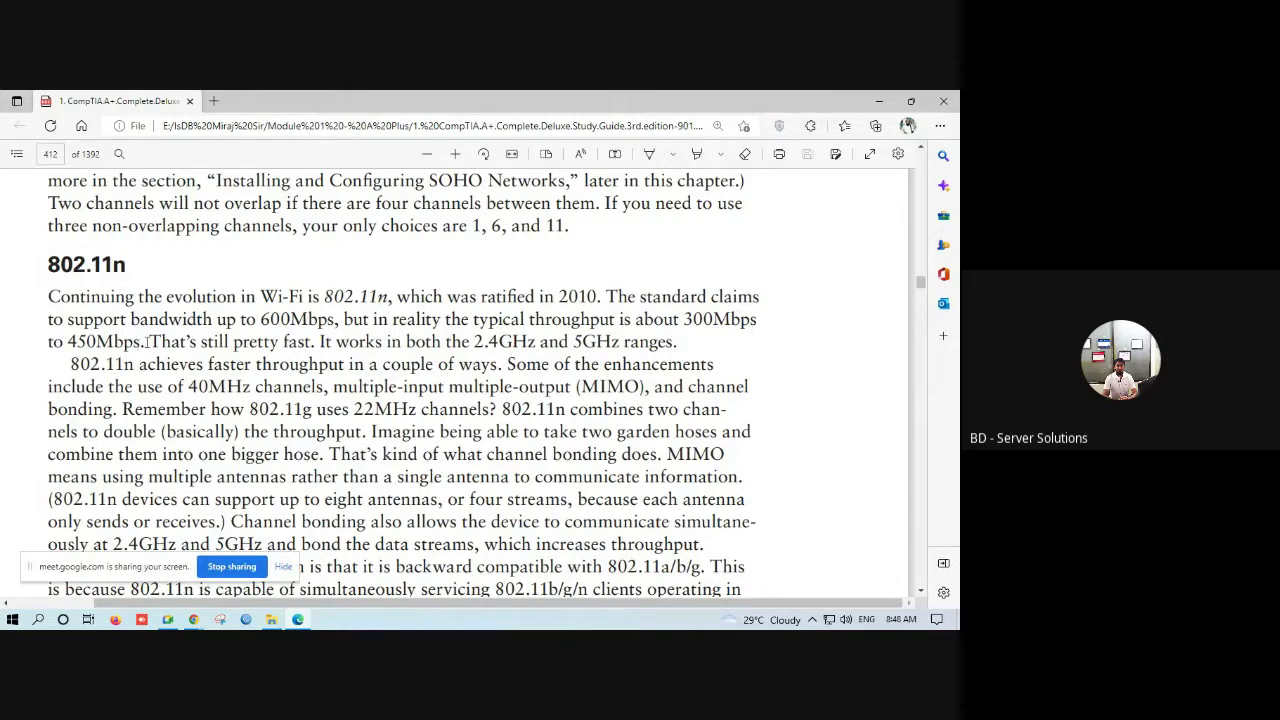
pyautogui.moveTo(147, 341); pyautogui.dragTo(60, 341)
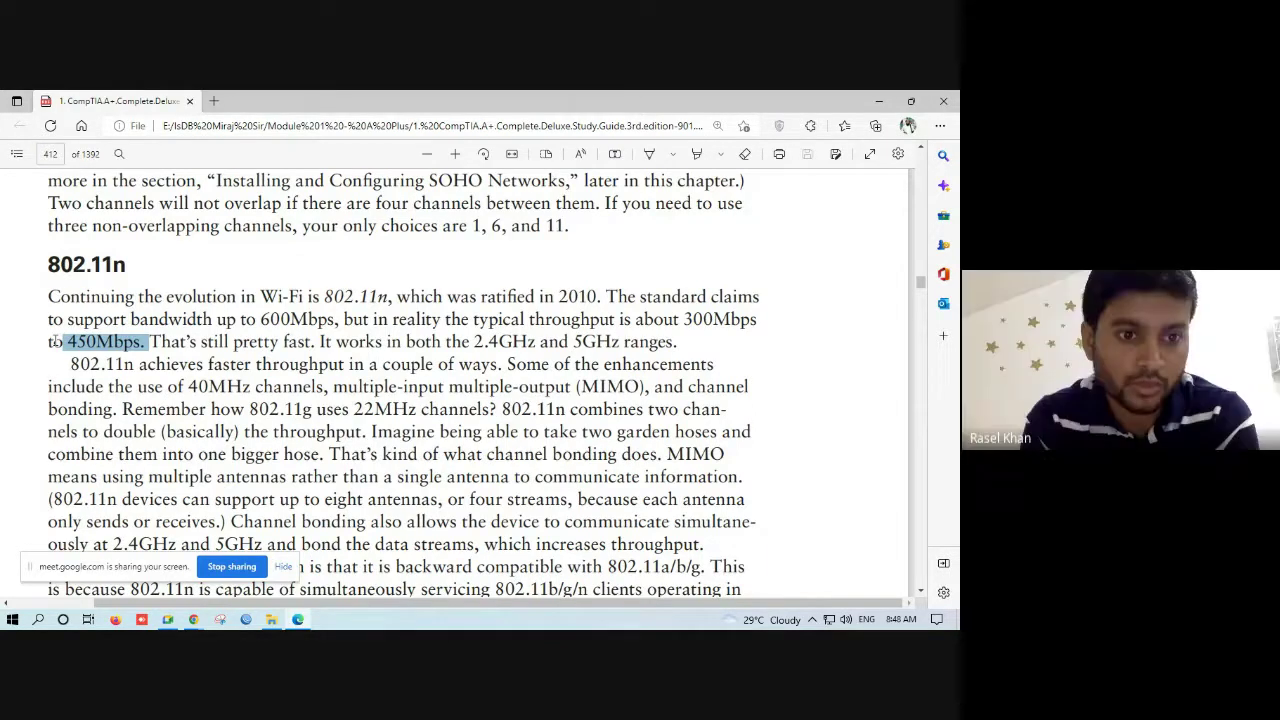
pyautogui.rightClick(58, 341)
pyautogui.click(280, 350)
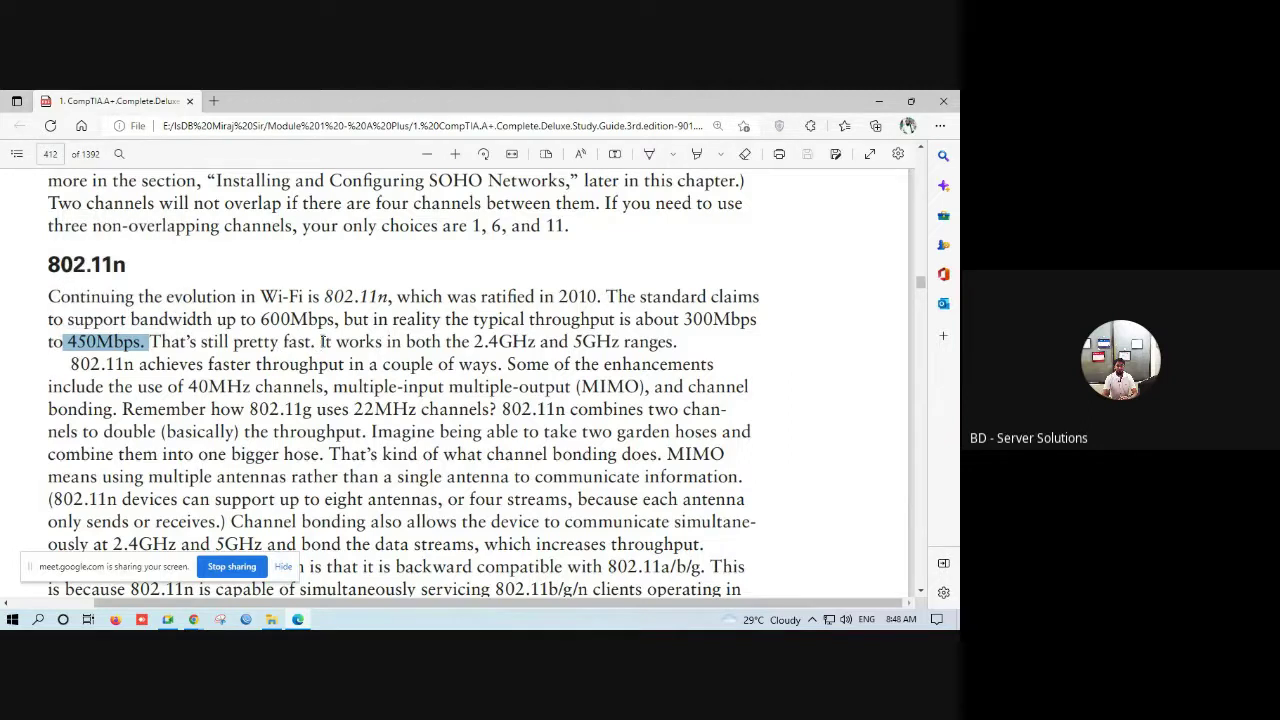
pyautogui.moveTo(132, 265); pyautogui.dragTo(61, 265)
pyautogui.moveTo(448, 342); pyautogui.dragTo(678, 341)
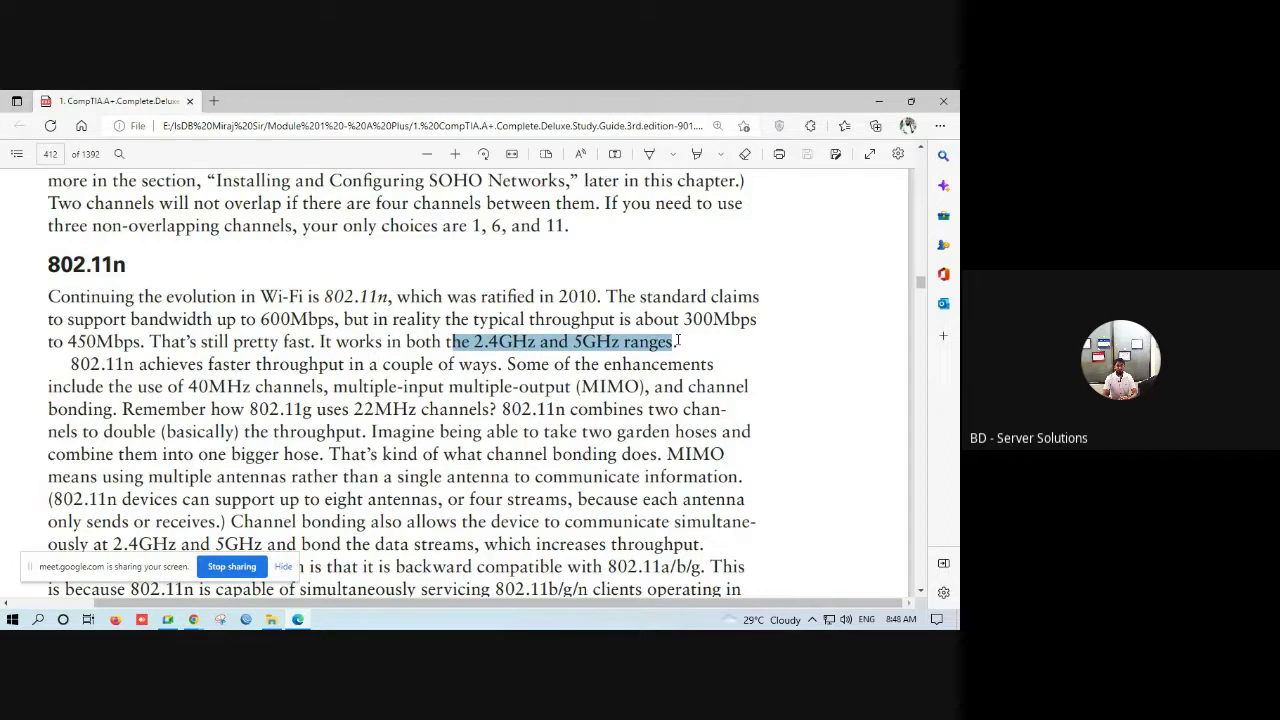
pyautogui.scroll(-1, 503, 412)
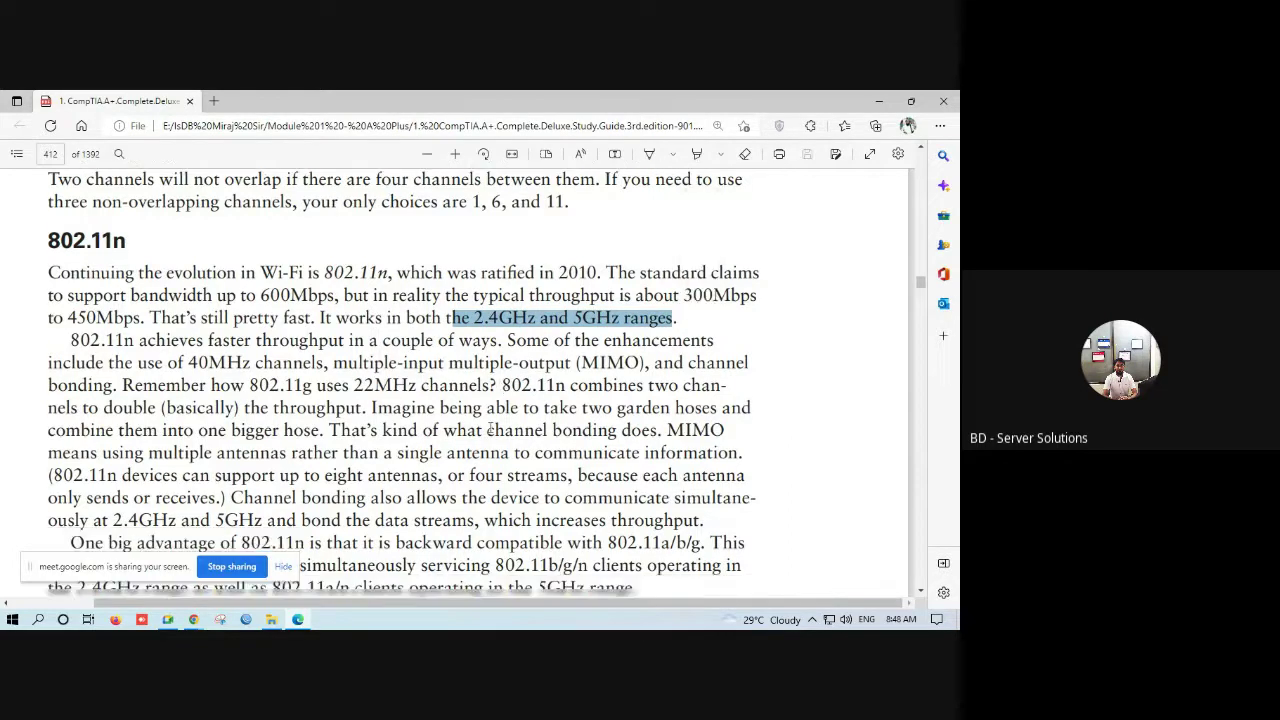
# Go to the 802.11ac section on page 413 and mark the words "to eight" in the channel bonding paragraph
pyautogui.scroll(-10, 490, 430)
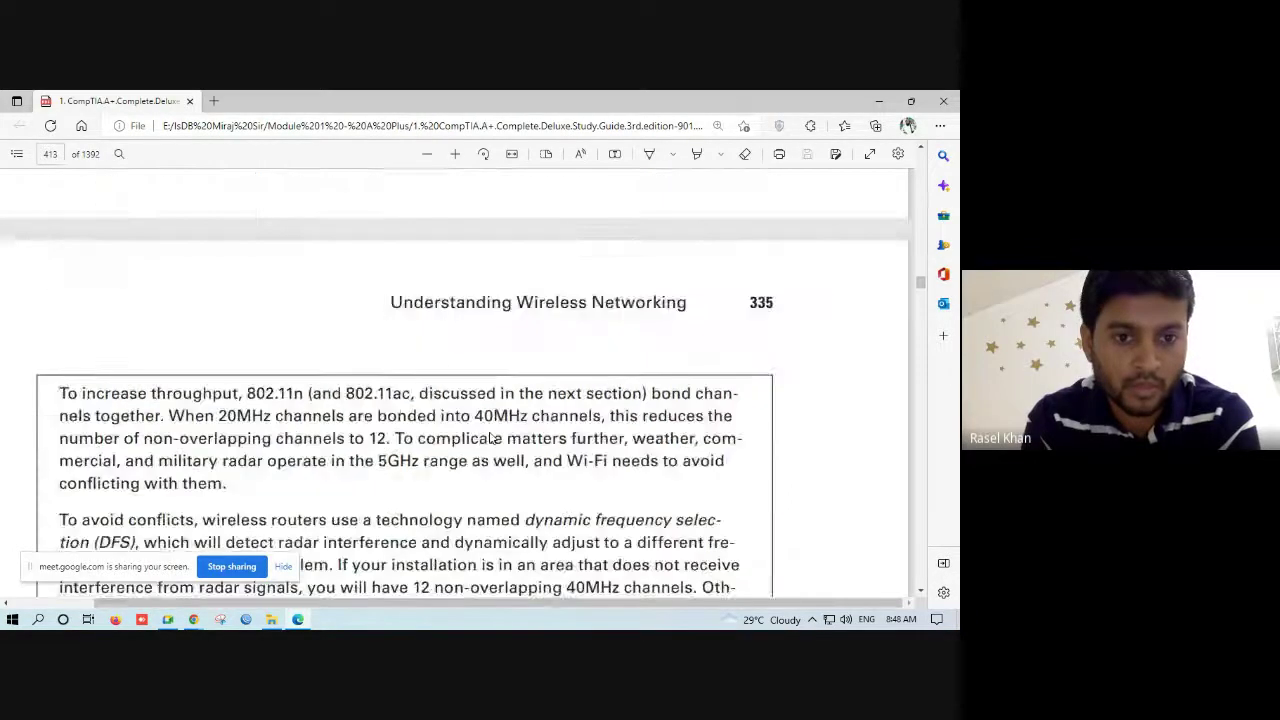
pyautogui.scroll(-5, 490, 437)
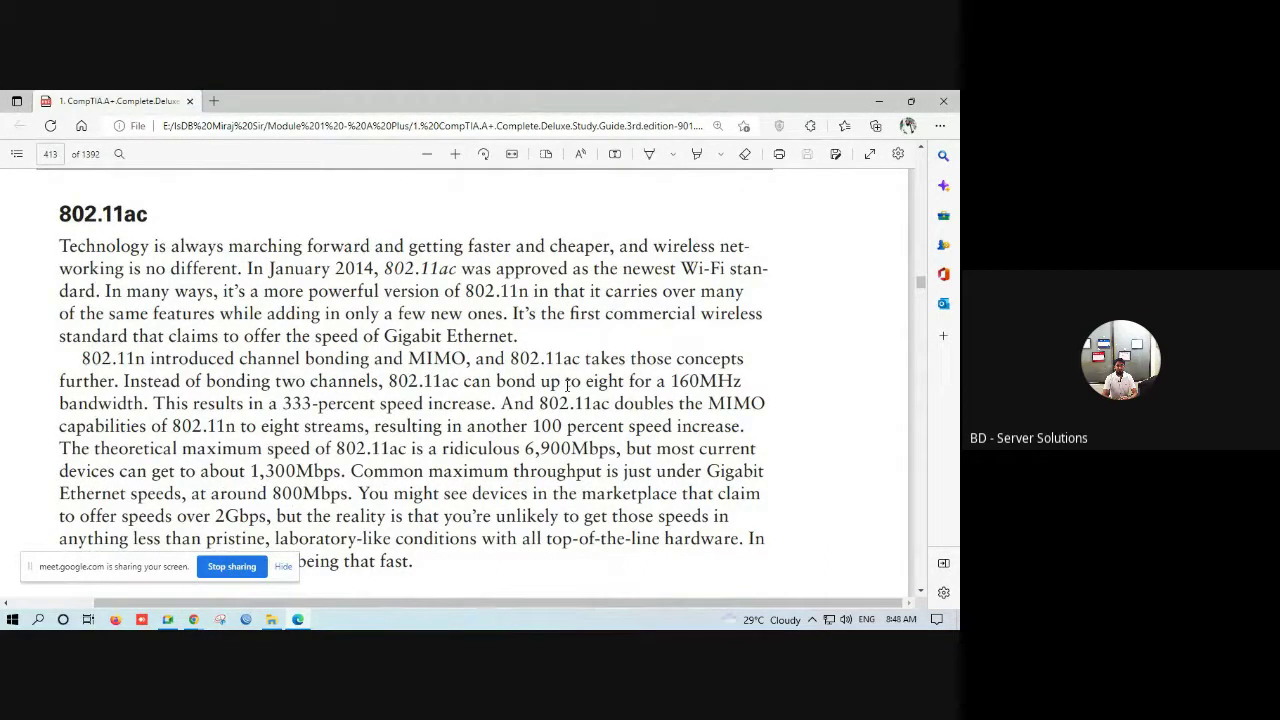
pyautogui.moveTo(566, 384); pyautogui.dragTo(624, 384)
pyautogui.scroll(-2, 492, 385)
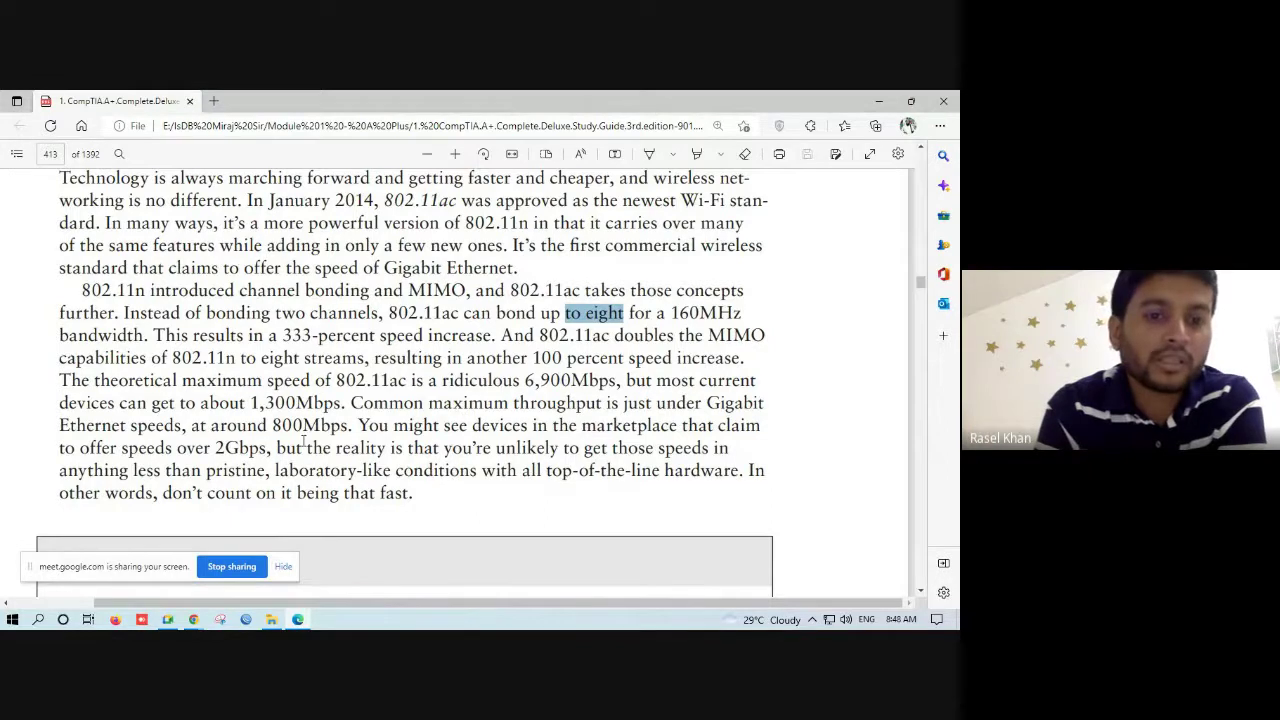
pyautogui.scroll(1, 302, 441)
pyautogui.scroll(1, 302, 441)
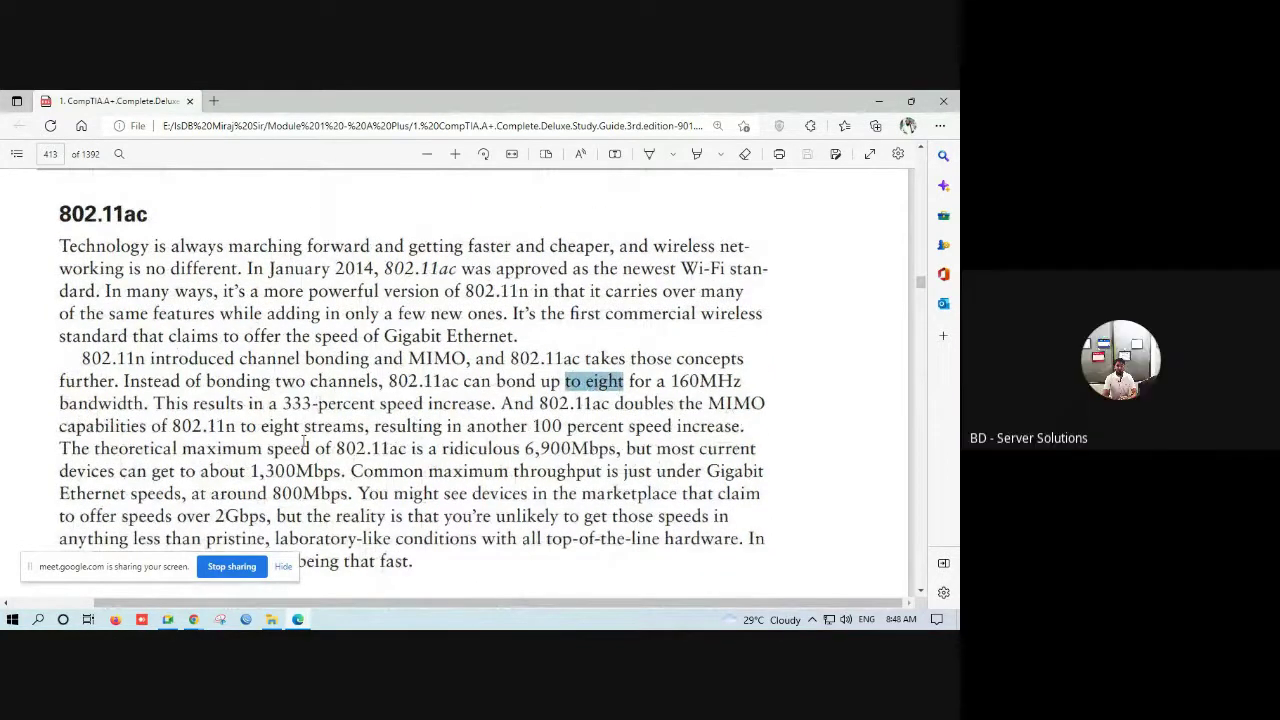
# Go to Table 8.1 of 802.11 standards on page 415 and mark the maximum throughput of its first two rows
pyautogui.scroll(-10, 302, 441)
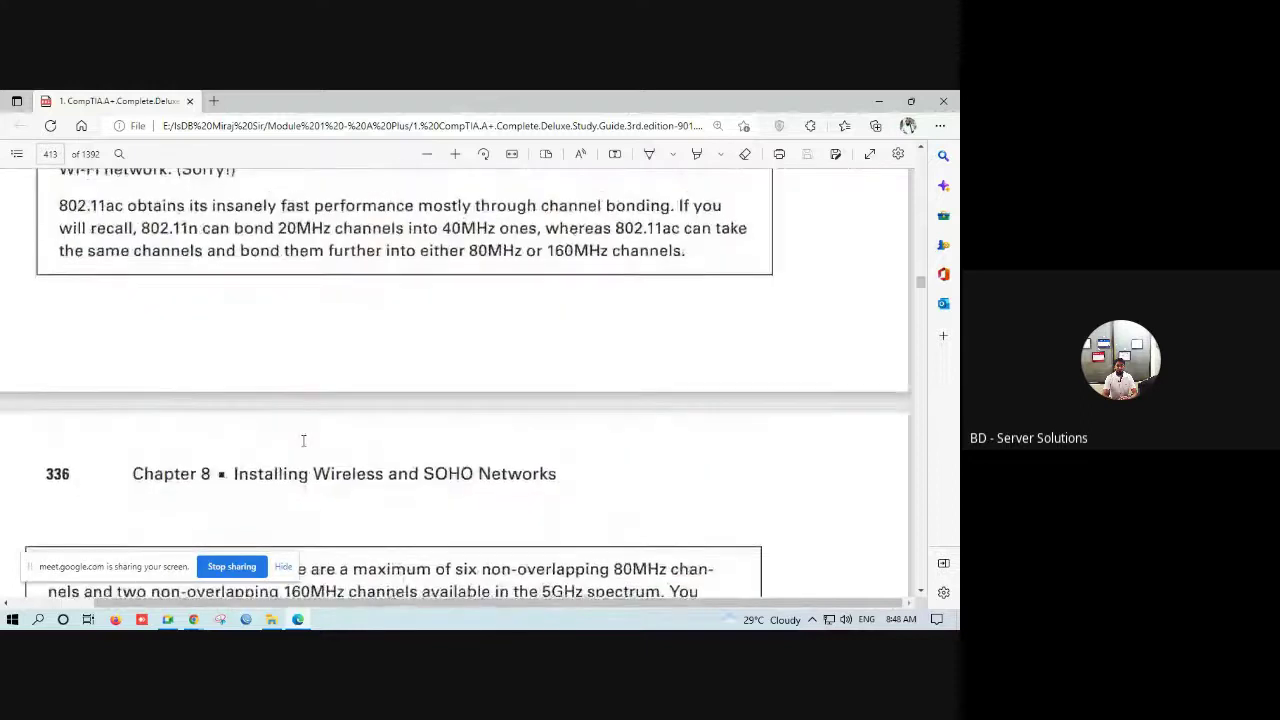
pyautogui.scroll(-10, 302, 441)
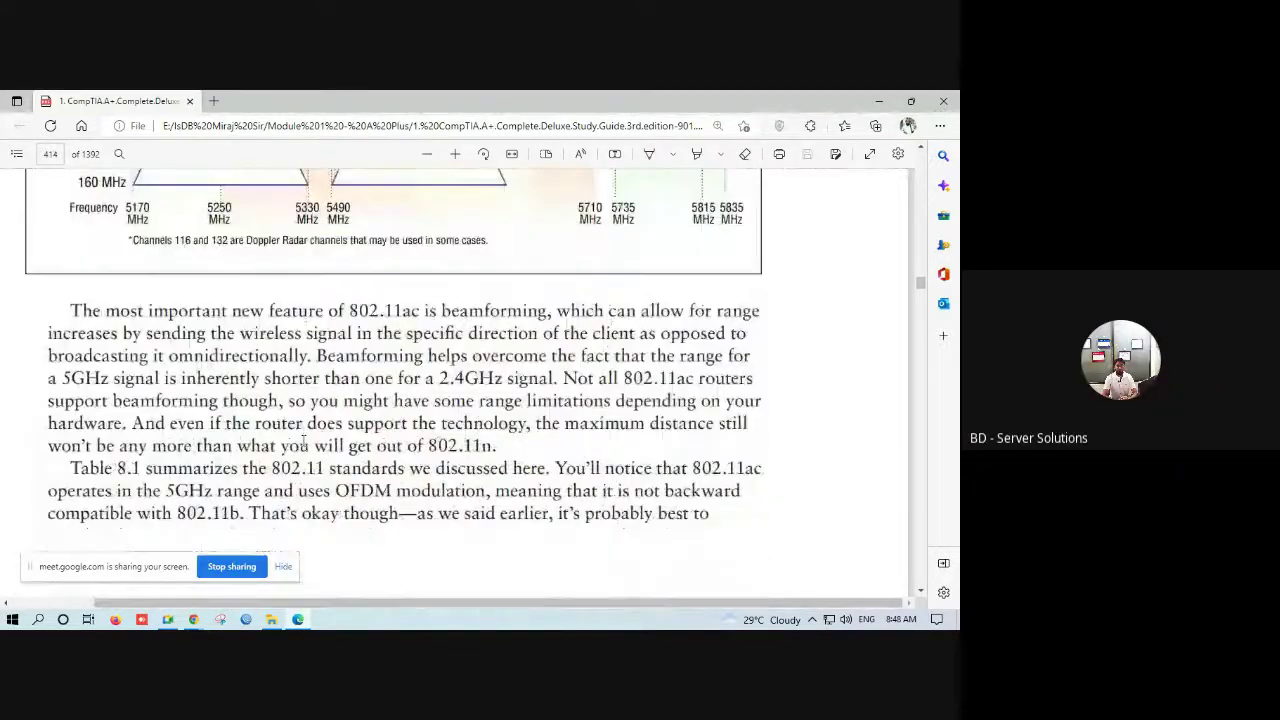
pyautogui.scroll(-5, 302, 441)
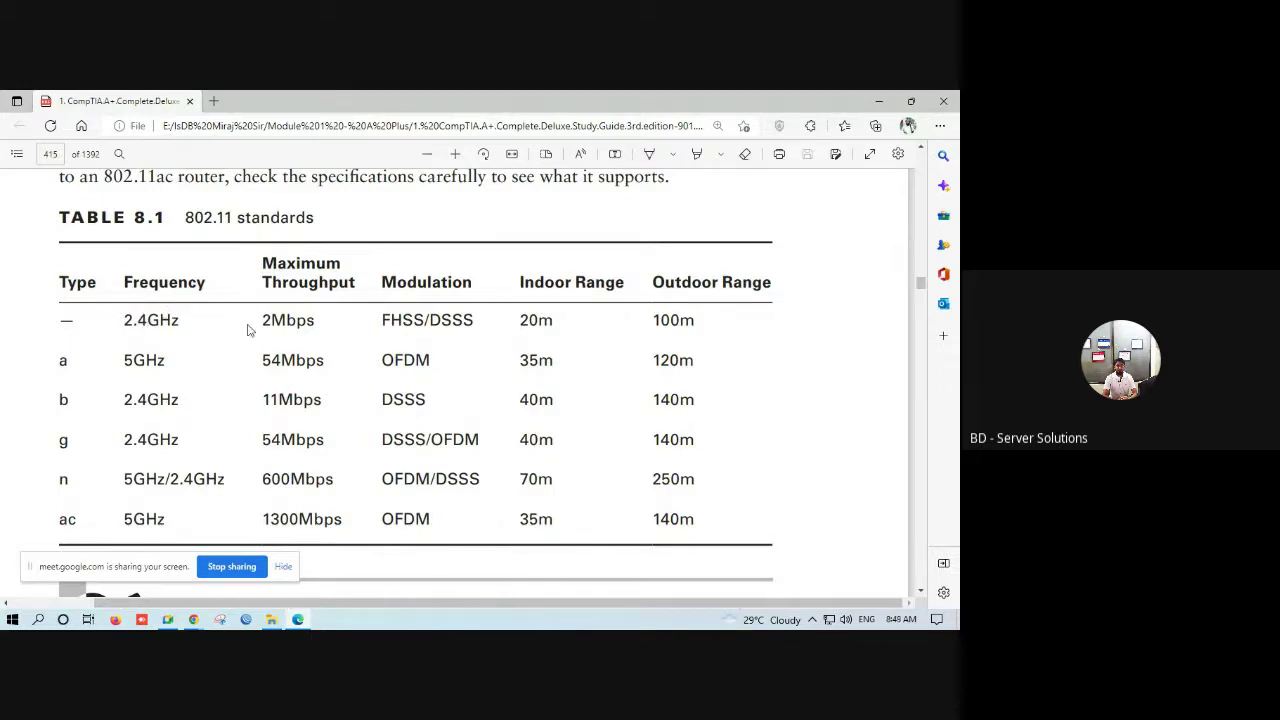
pyautogui.moveTo(264, 320); pyautogui.dragTo(317, 321)
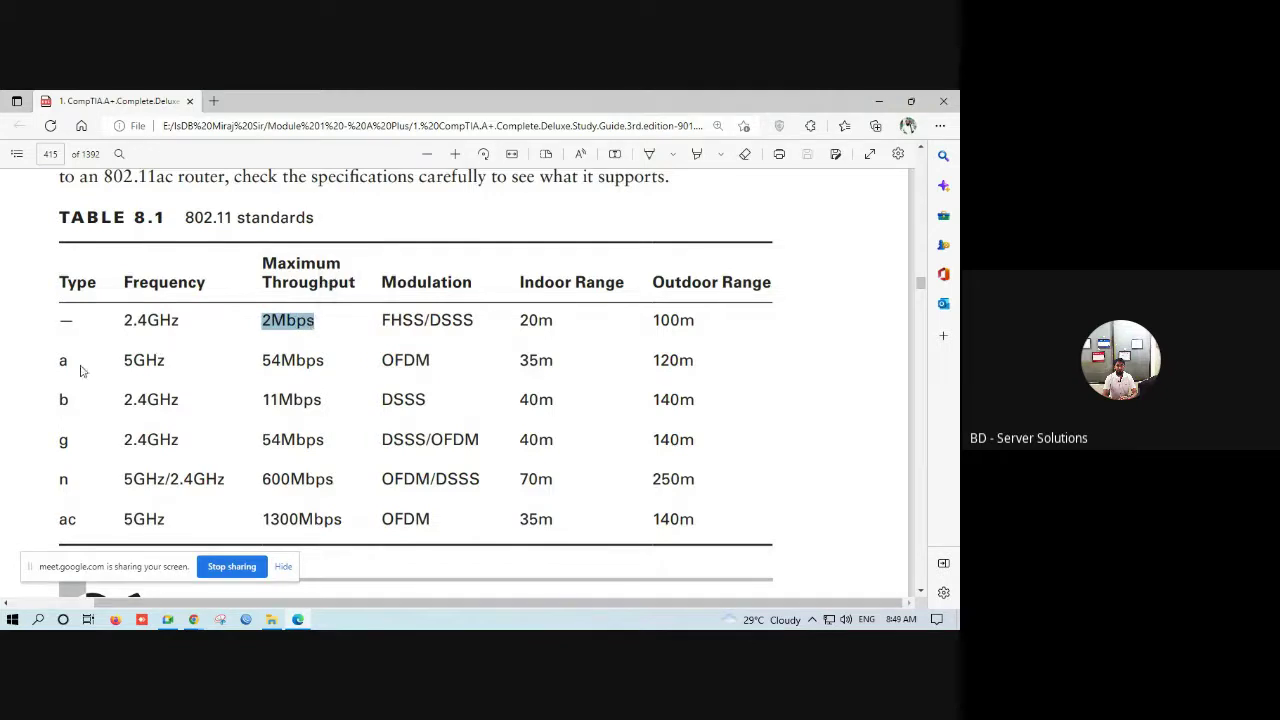
pyautogui.moveTo(264, 360); pyautogui.dragTo(312, 360)
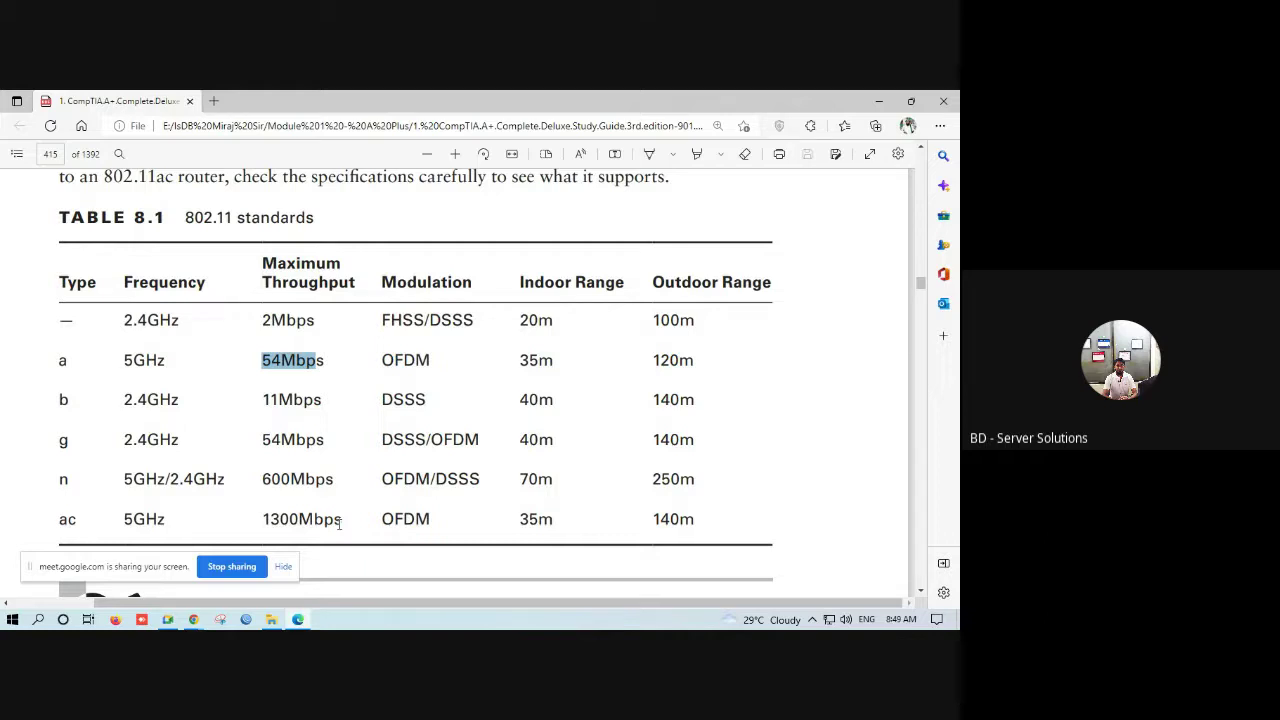
# Launch WinBox, allow it to run, and connect to the saved MikroTik router as admin
pyautogui.click(246, 620)
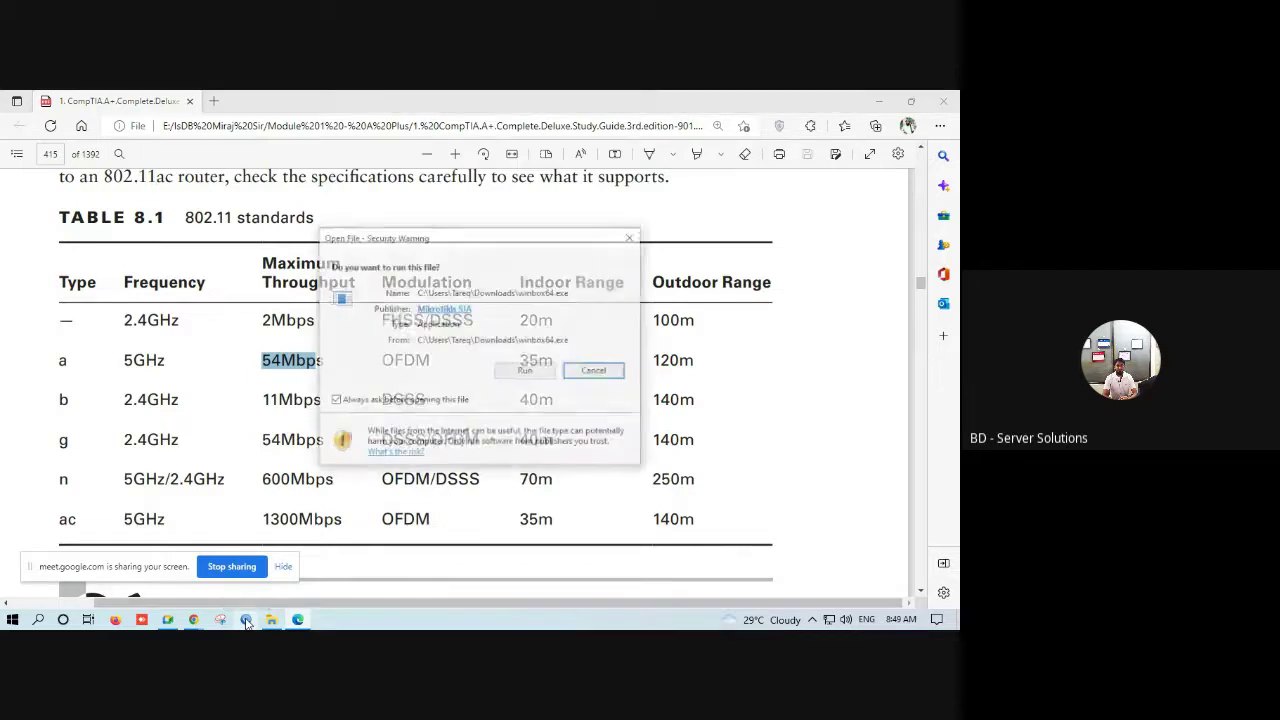
pyautogui.click(524, 370)
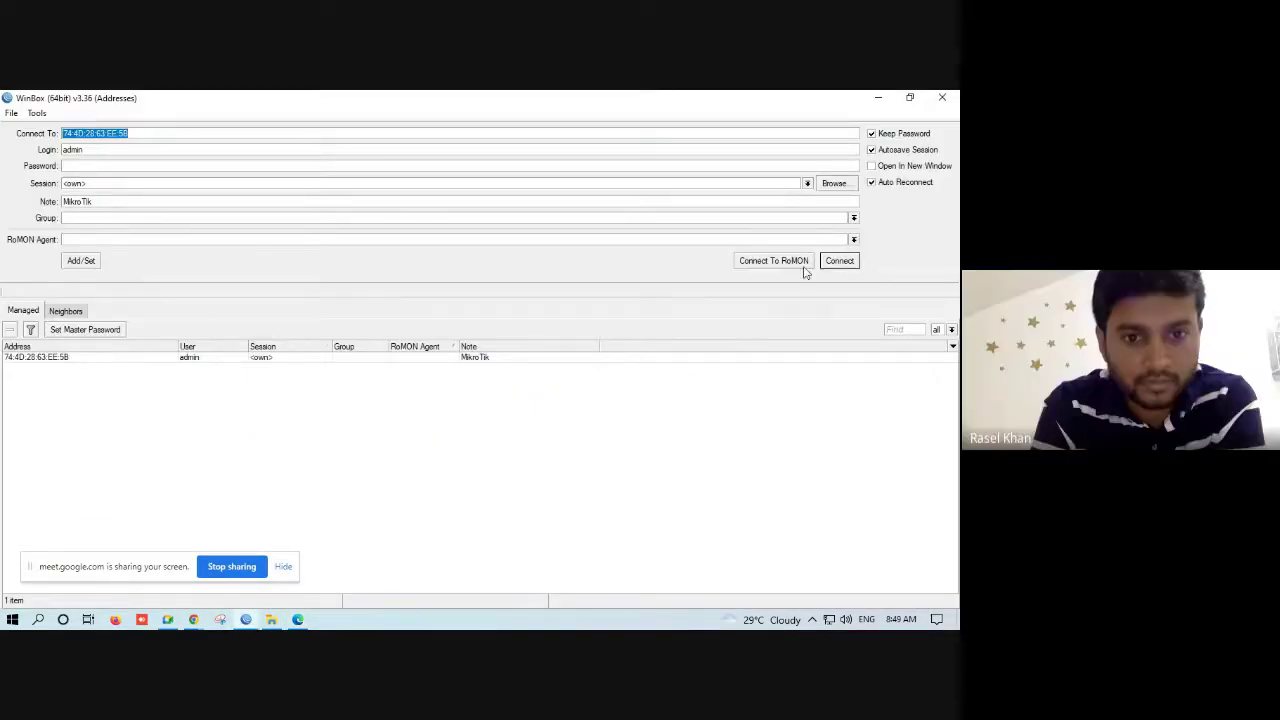
pyautogui.click(840, 261)
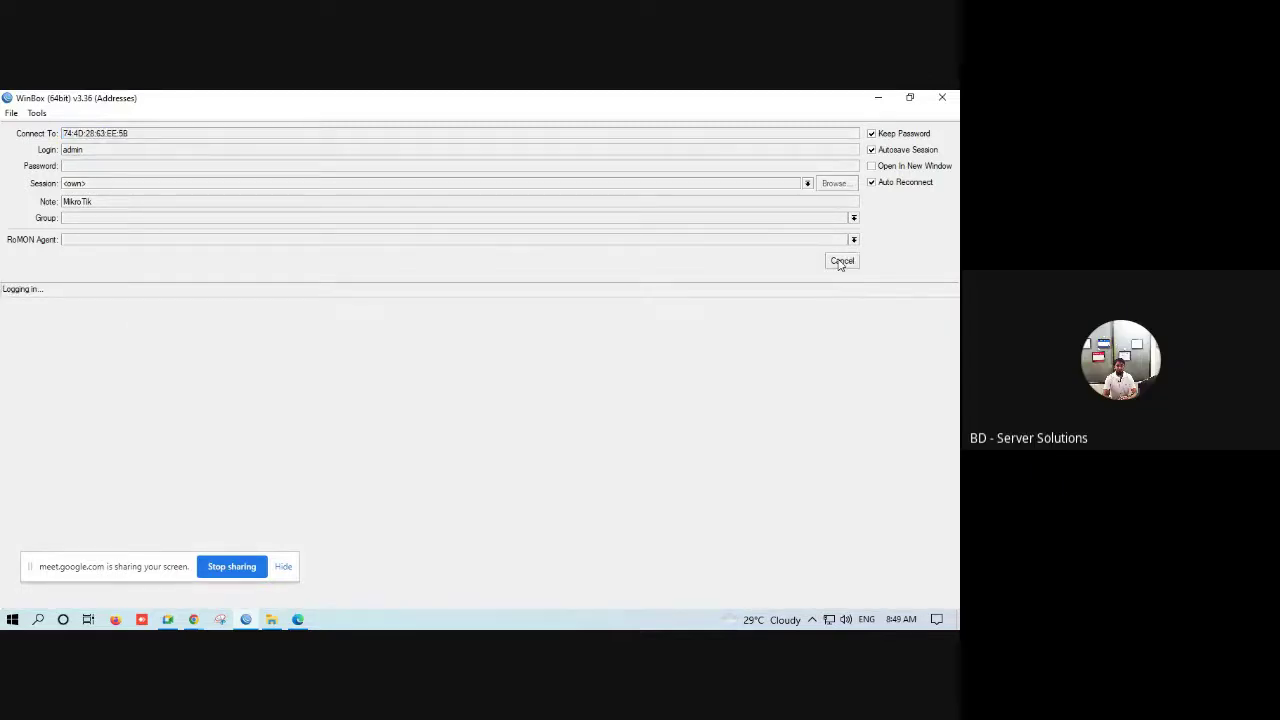
pyautogui.hotkey('alt', 'Tab')
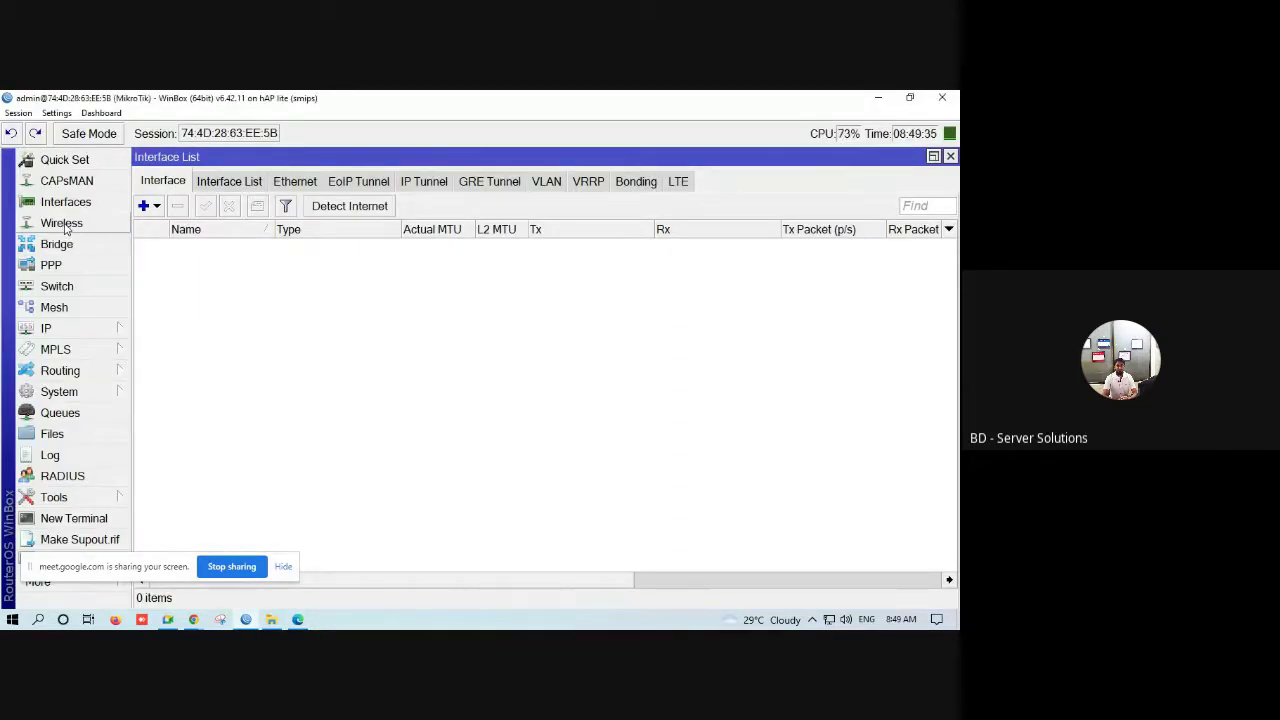
# Open the Wireless Tables, reposition the window over the interface list, and open the settings of wlan1
pyautogui.click(62, 223)
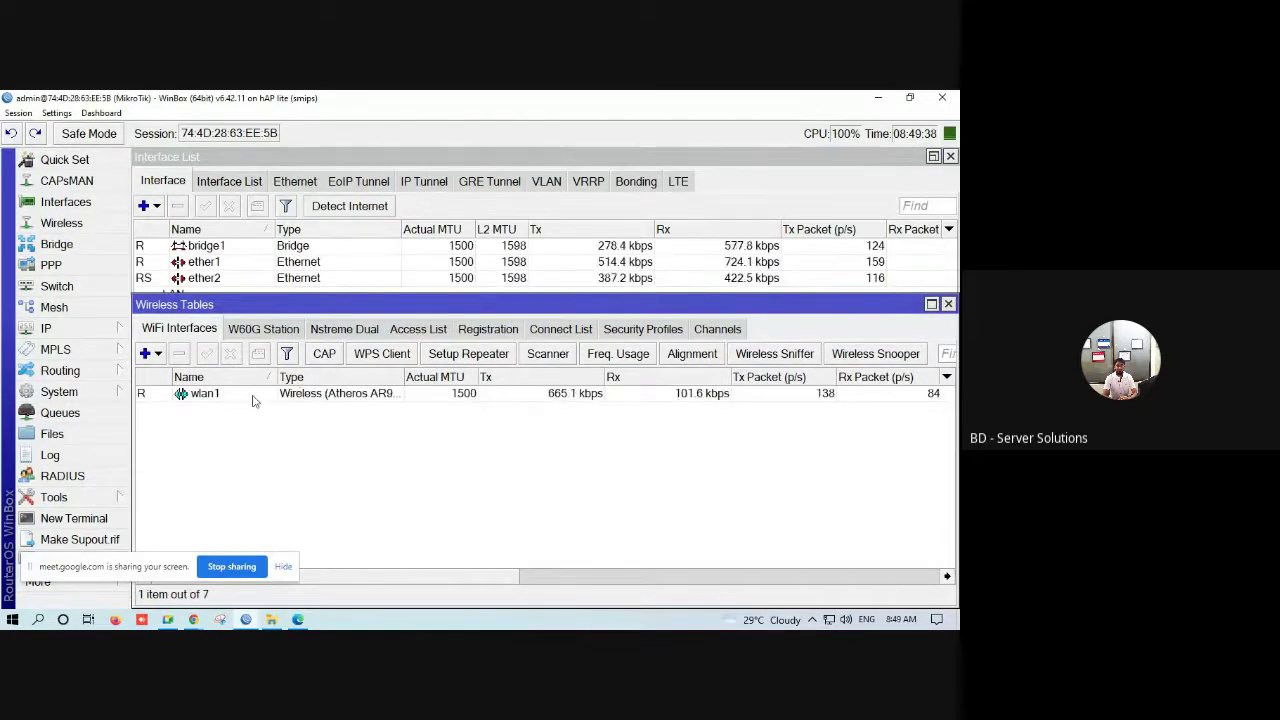
pyautogui.moveTo(480, 301); pyautogui.dragTo(432, 227)
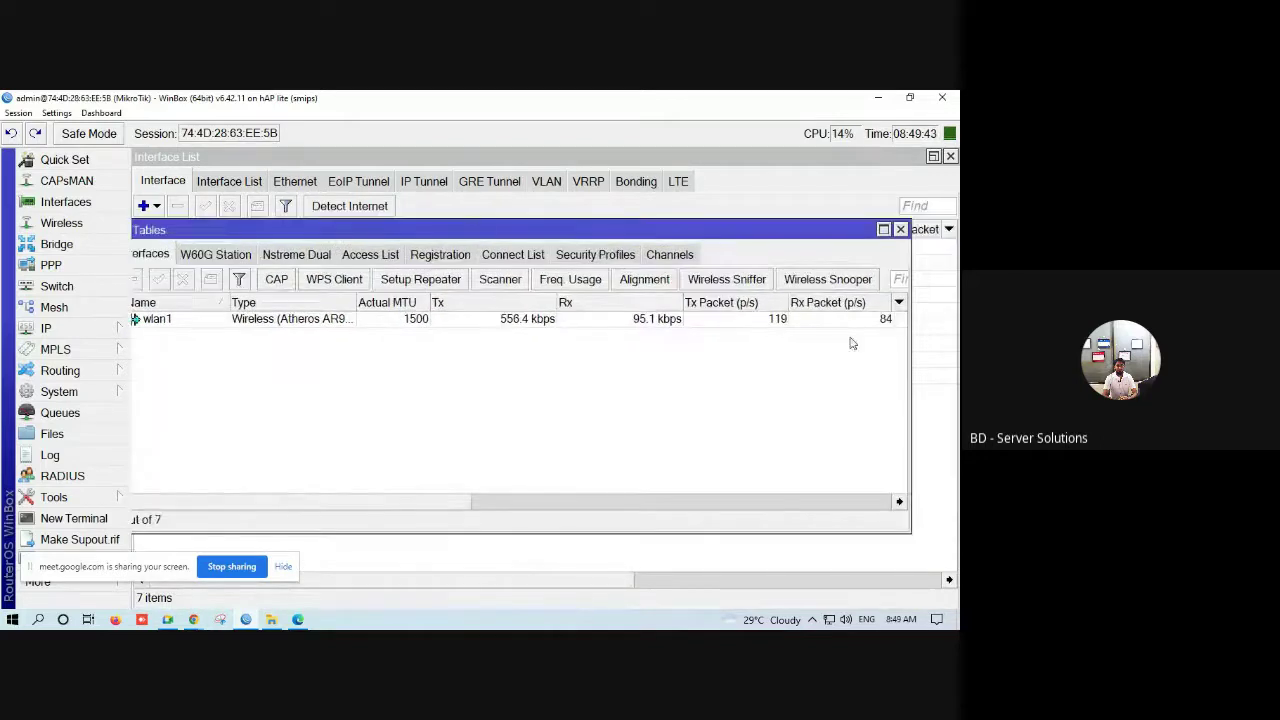
pyautogui.moveTo(693, 229); pyautogui.dragTo(731, 223)
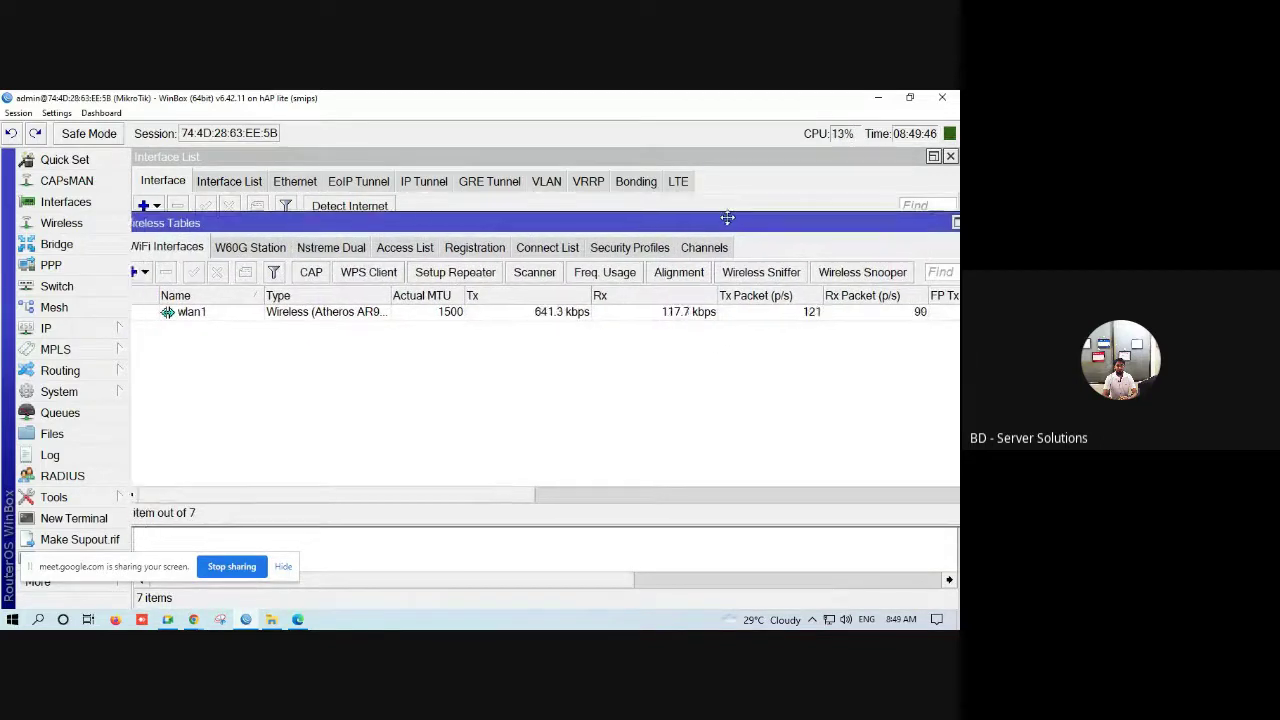
pyautogui.doubleClick(324, 311)
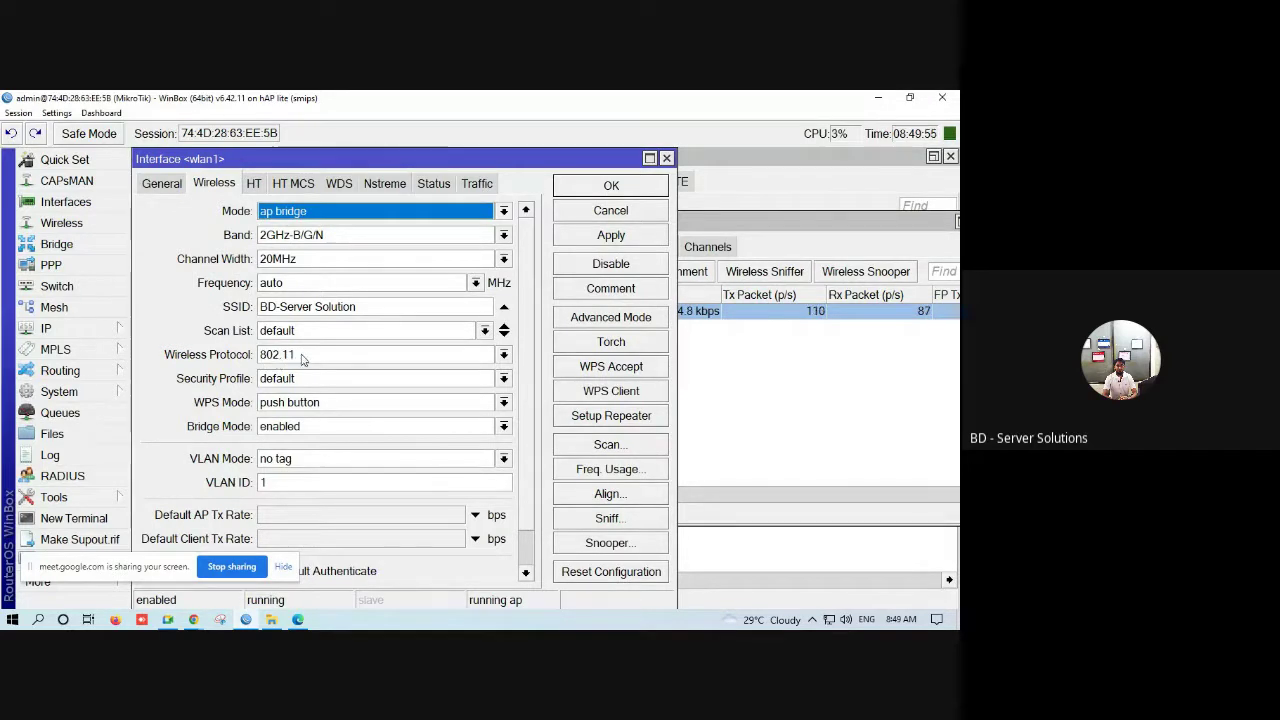
# Select 802.11 as wlan1's wireless protocol and 2GHz-B/G/N as its band, consulting the standards table in the Edge PDF
pyautogui.click(504, 355)
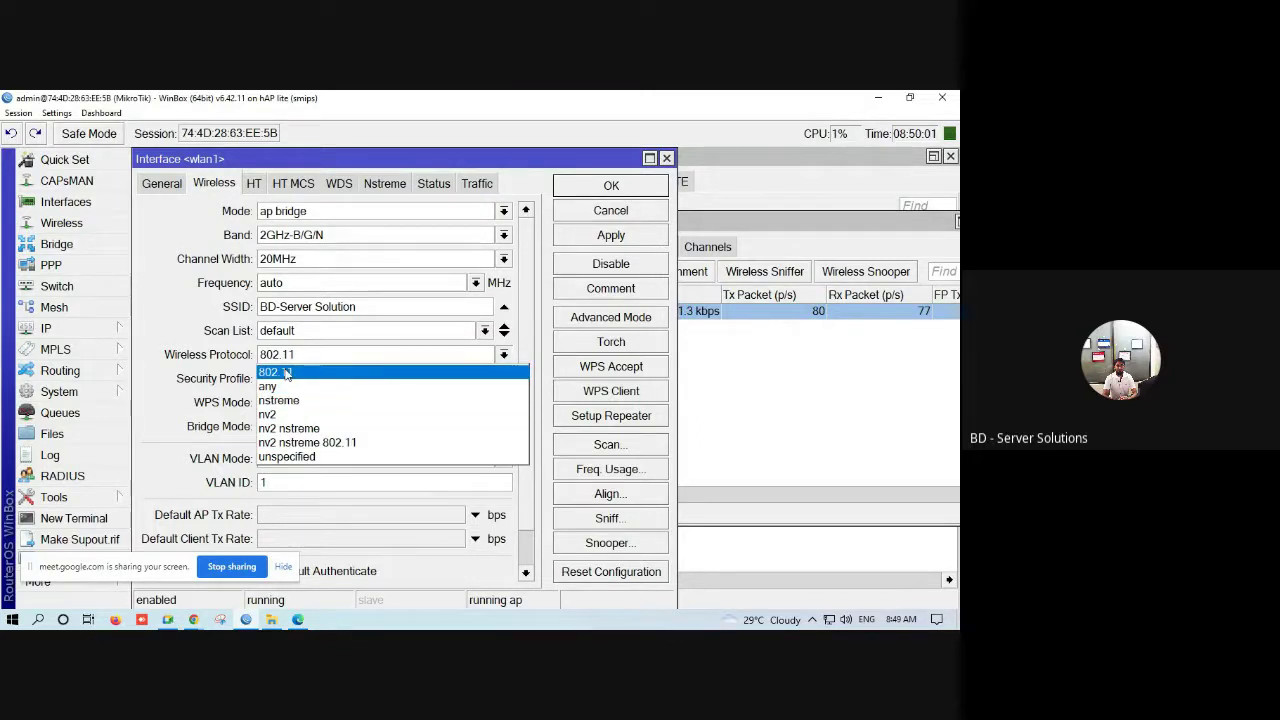
pyautogui.click(286, 372)
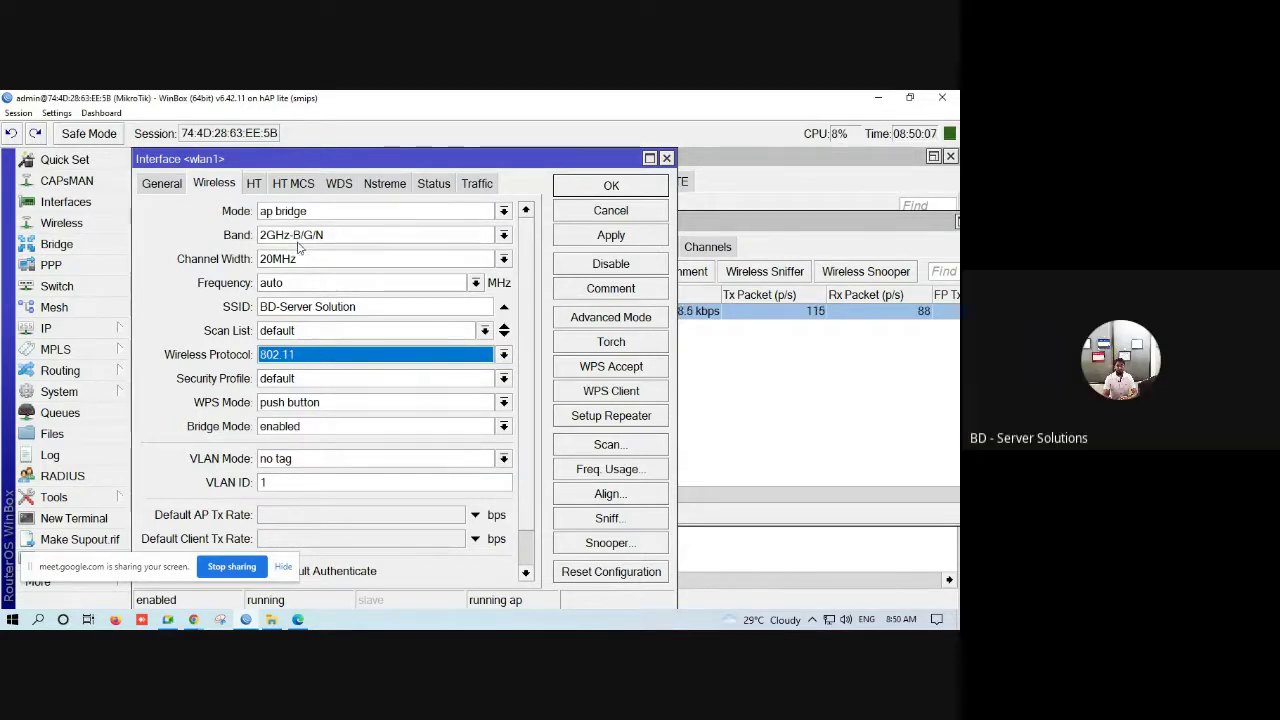
pyautogui.click(505, 235)
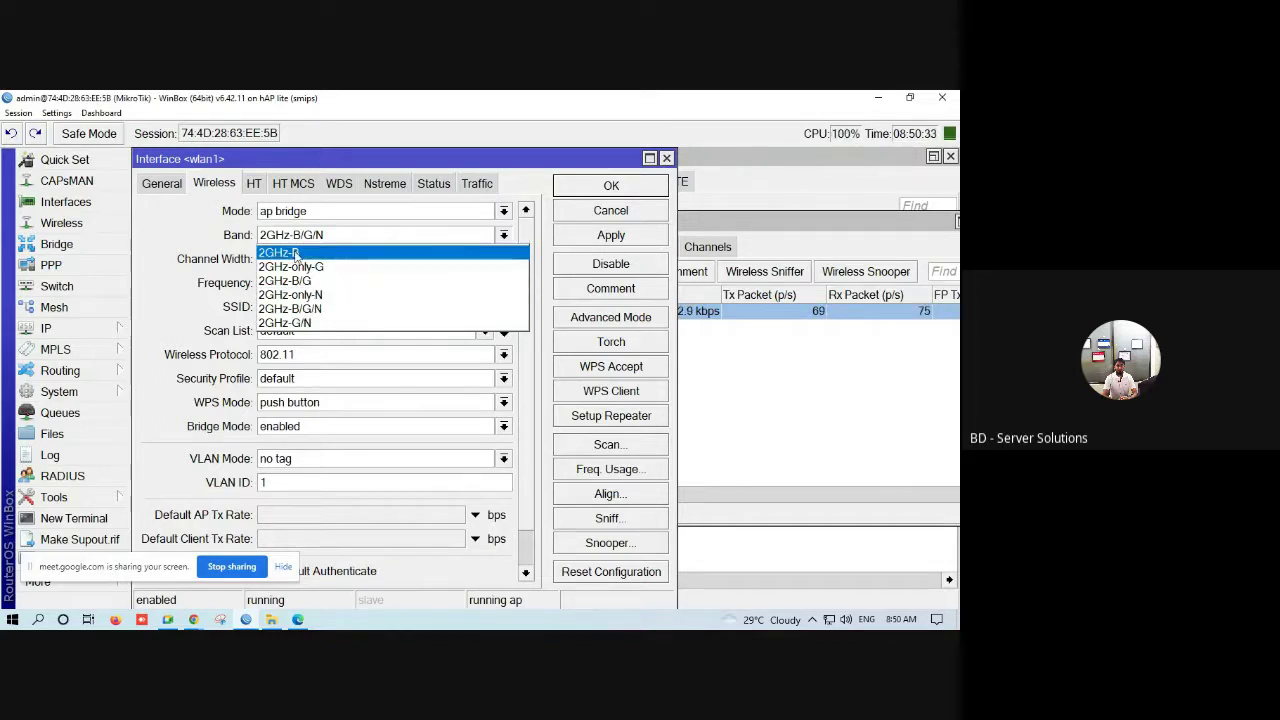
pyautogui.click(298, 619)
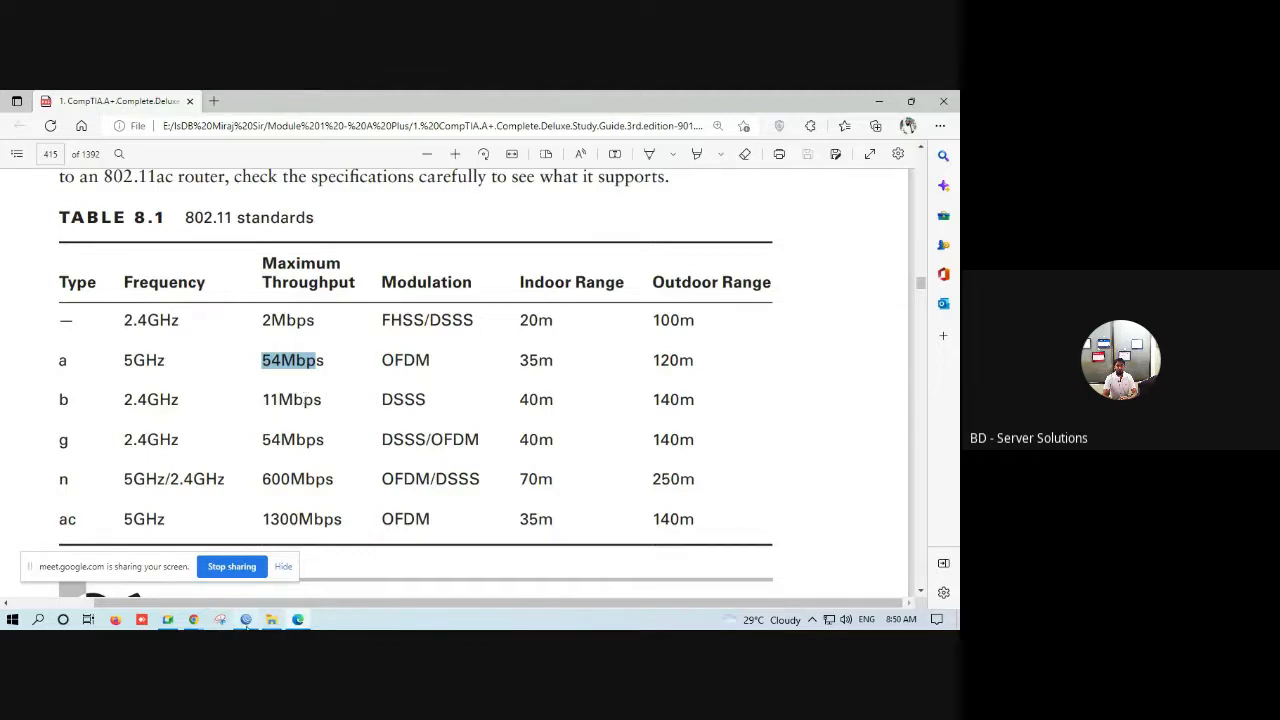
pyautogui.click(246, 619)
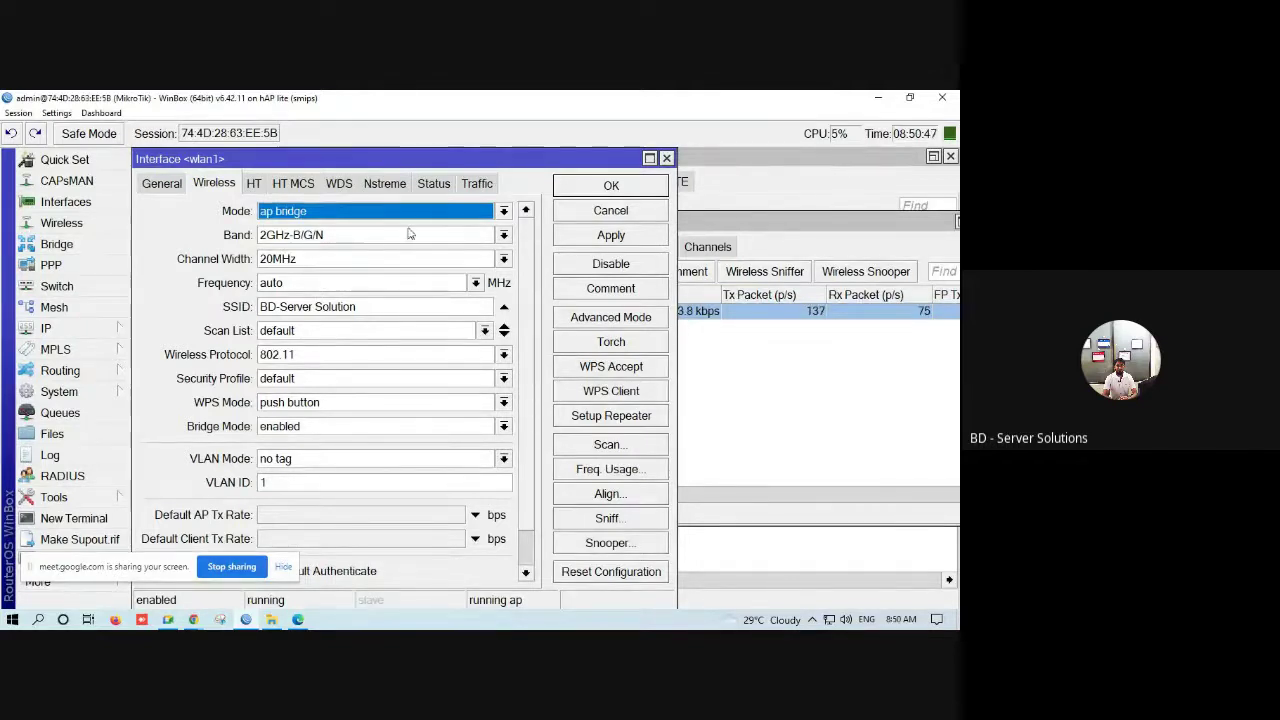
pyautogui.click(503, 236)
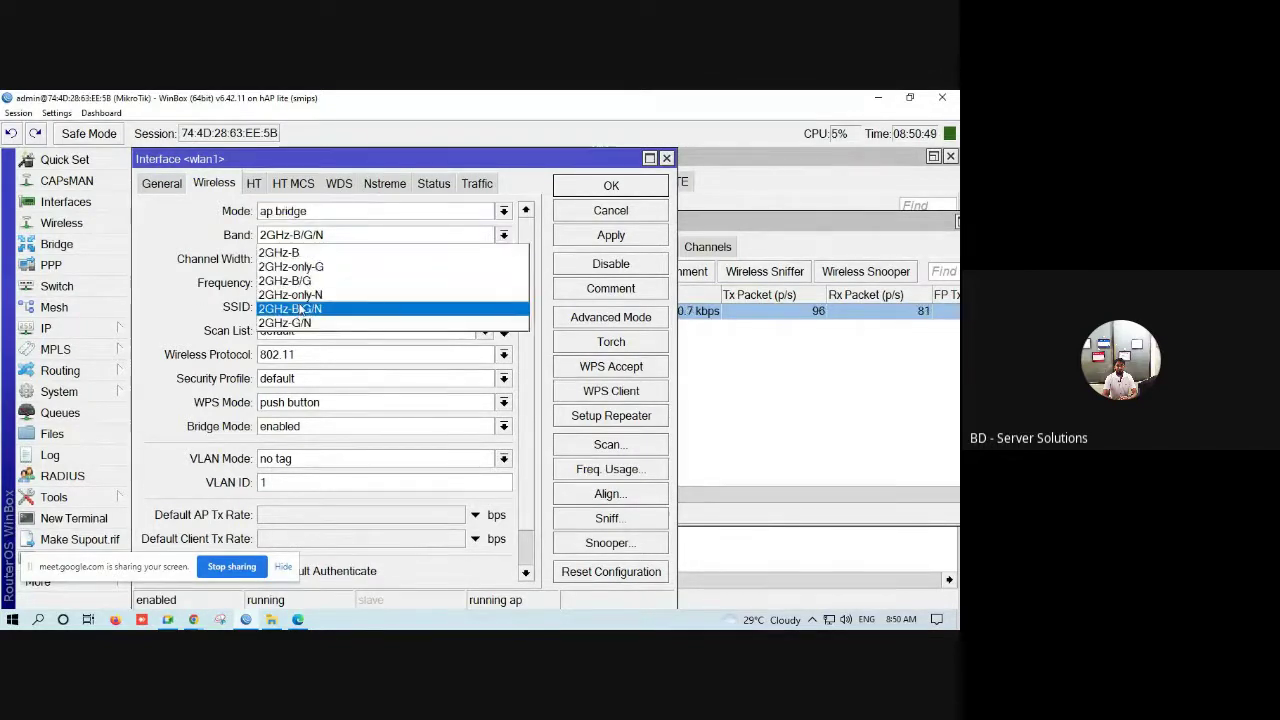
pyautogui.click(303, 311)
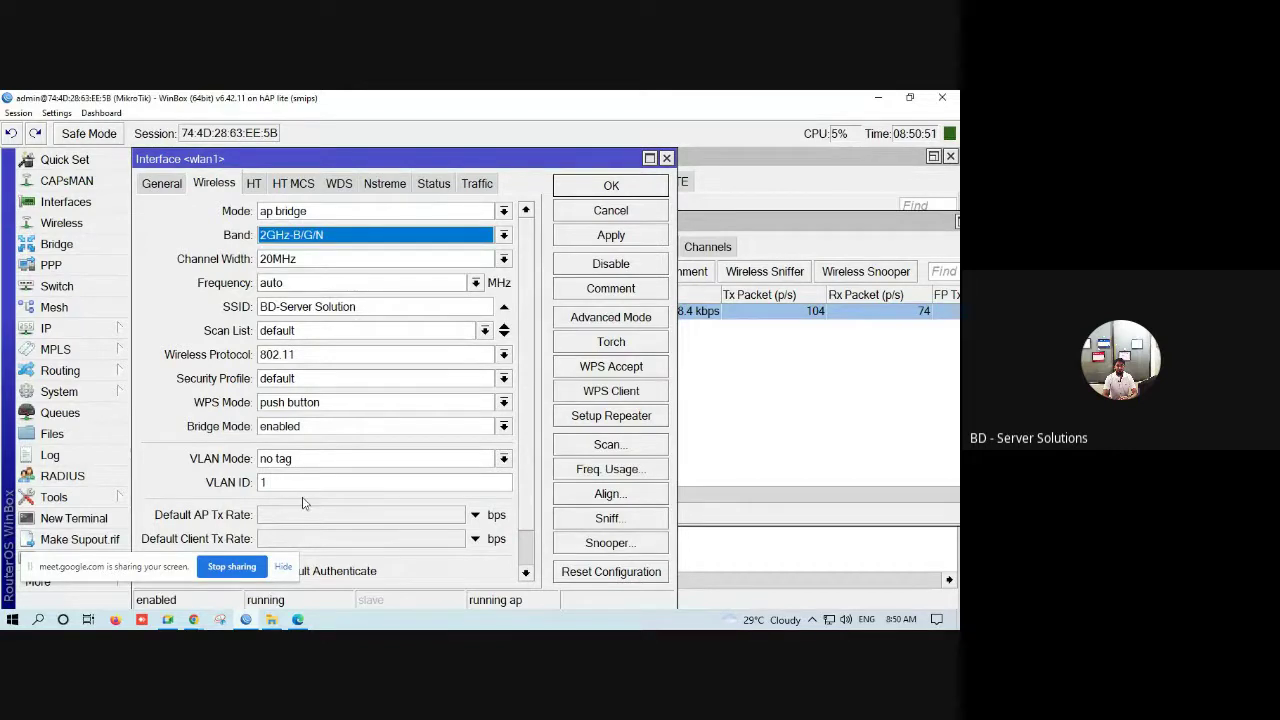
# Review Table 8.1 in the Edge PDF again, close the wlan1 settings in WinBox, and minimize WinBox
pyautogui.click(298, 618)
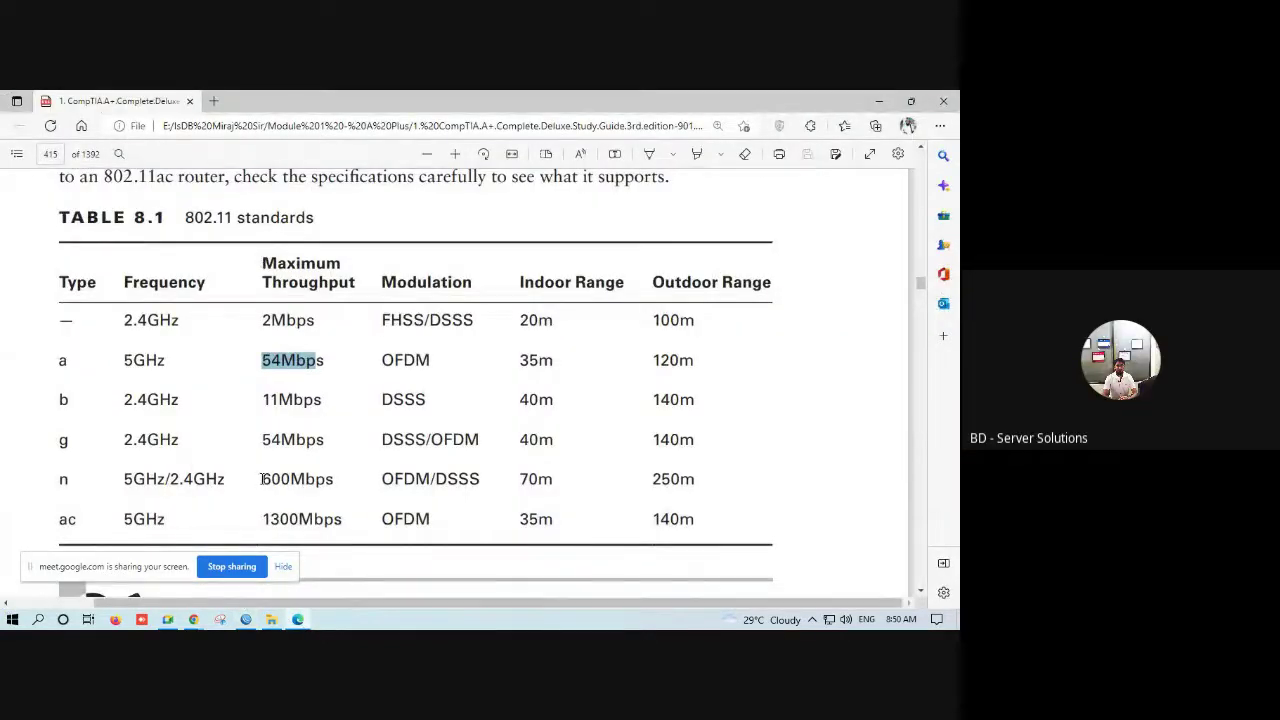
pyautogui.click(246, 619)
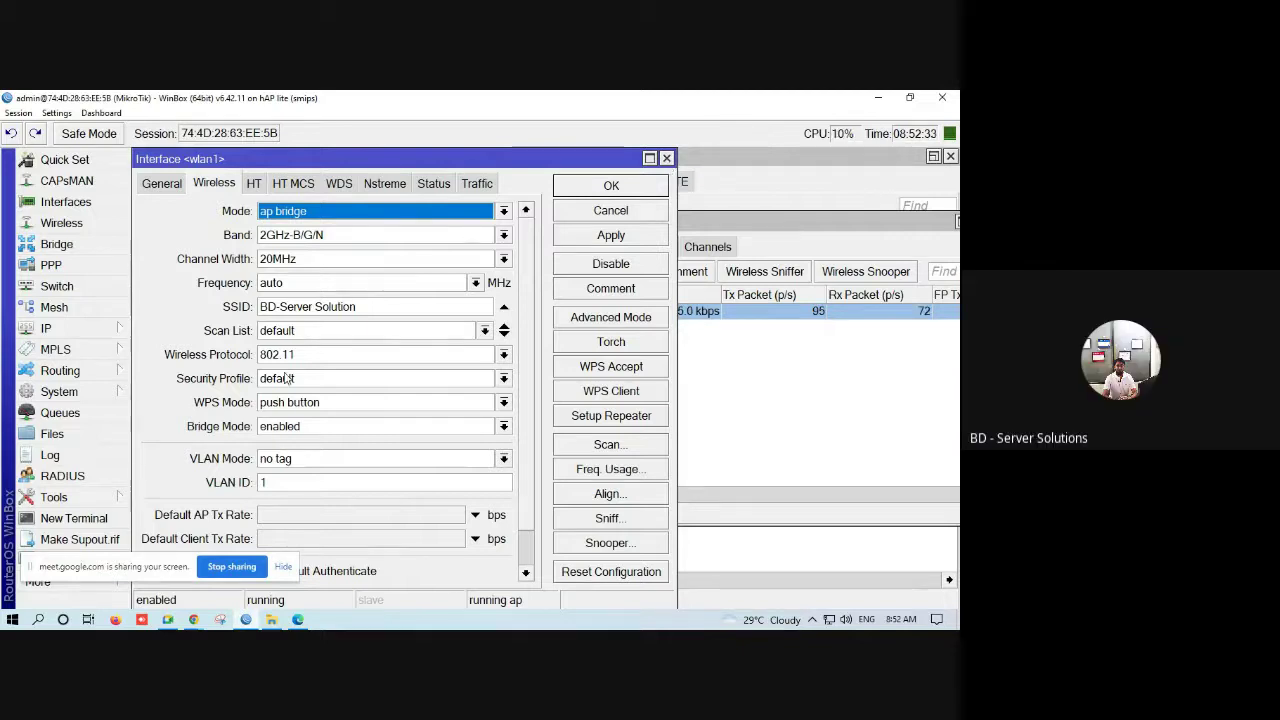
pyautogui.click(666, 159)
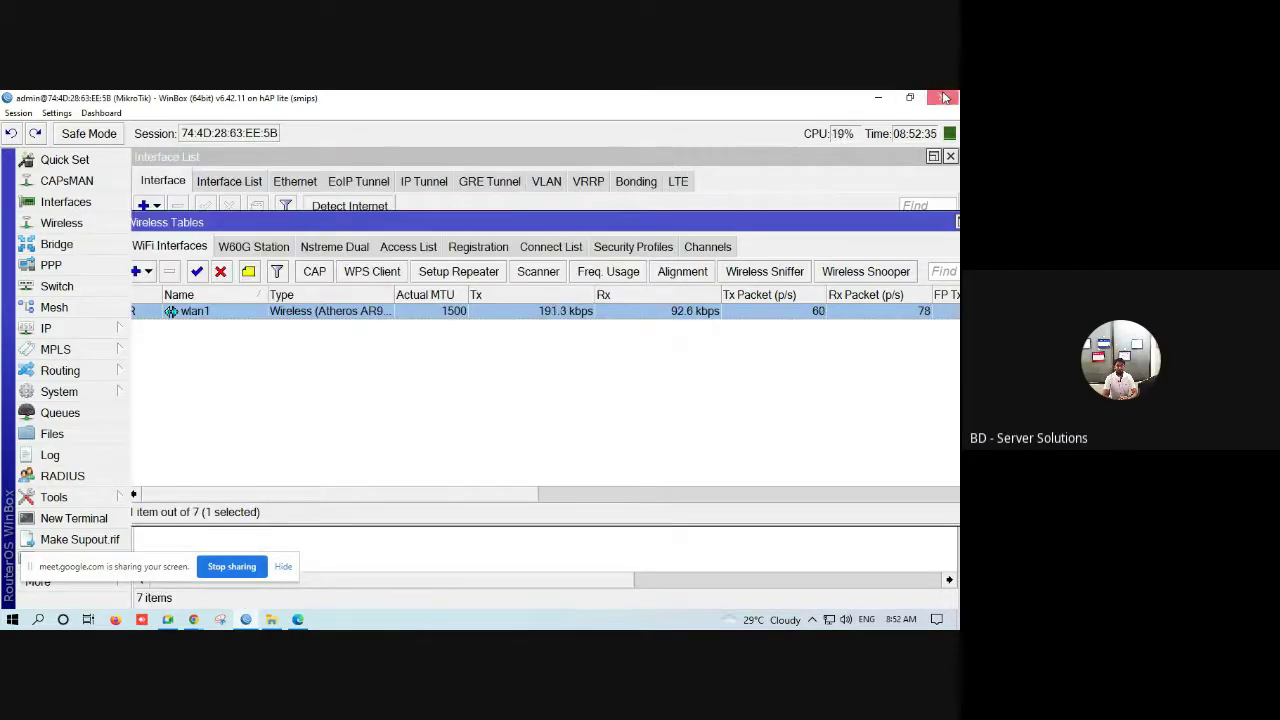
pyautogui.click(878, 97)
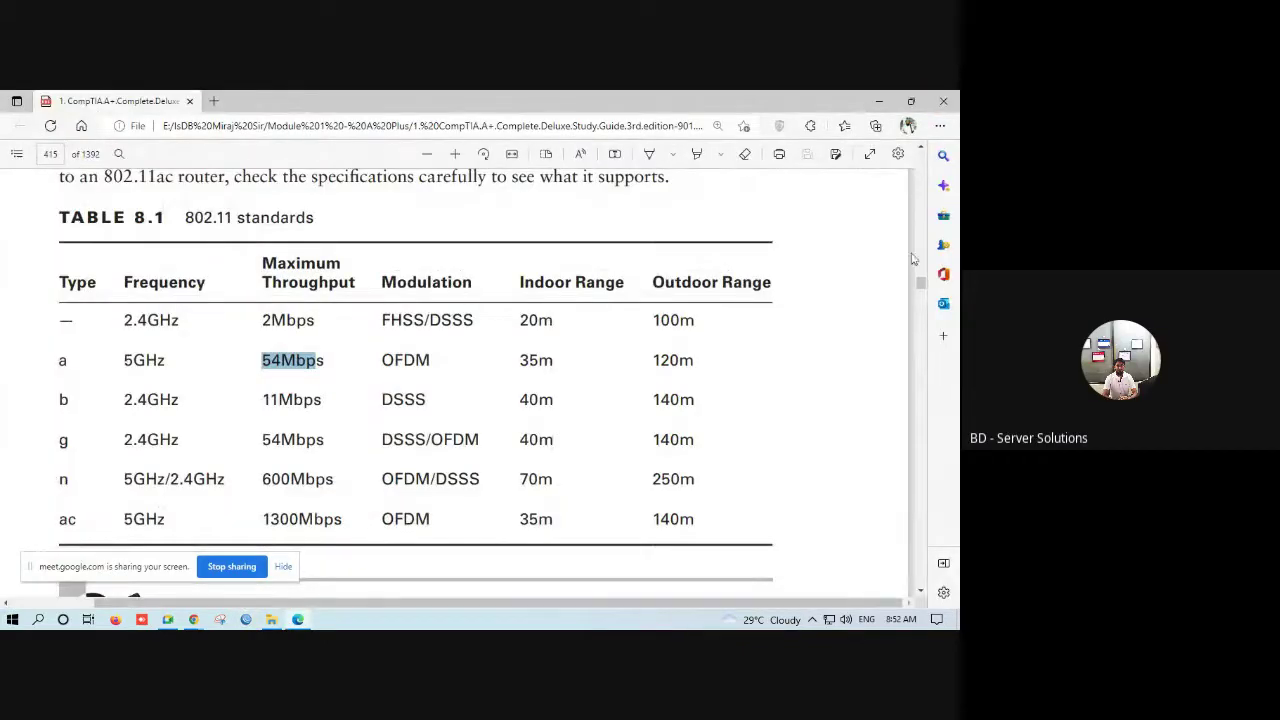
# Switch to the Google Meet call and show its list of activities
pyautogui.click(170, 621)
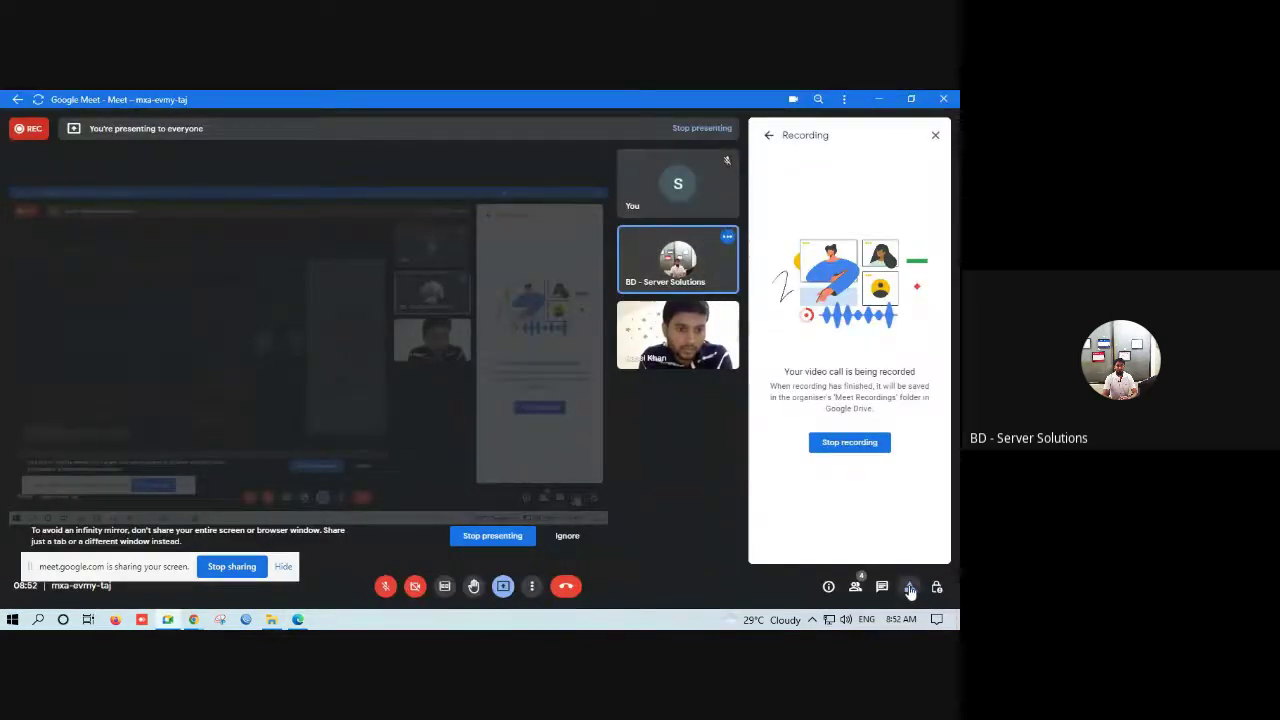
pyautogui.click(909, 591)
pyautogui.click(908, 590)
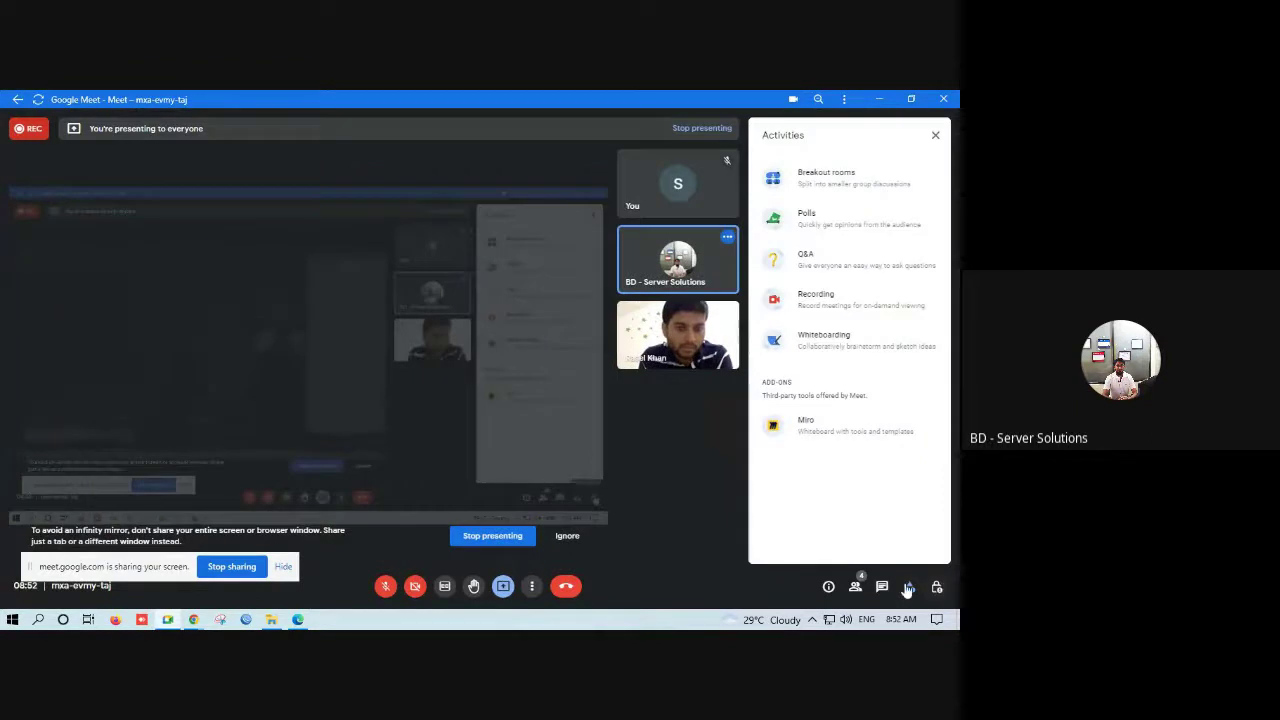
# Check the Meet call's participants, return to its activities, and start a new whiteboard
pyautogui.click(856, 588)
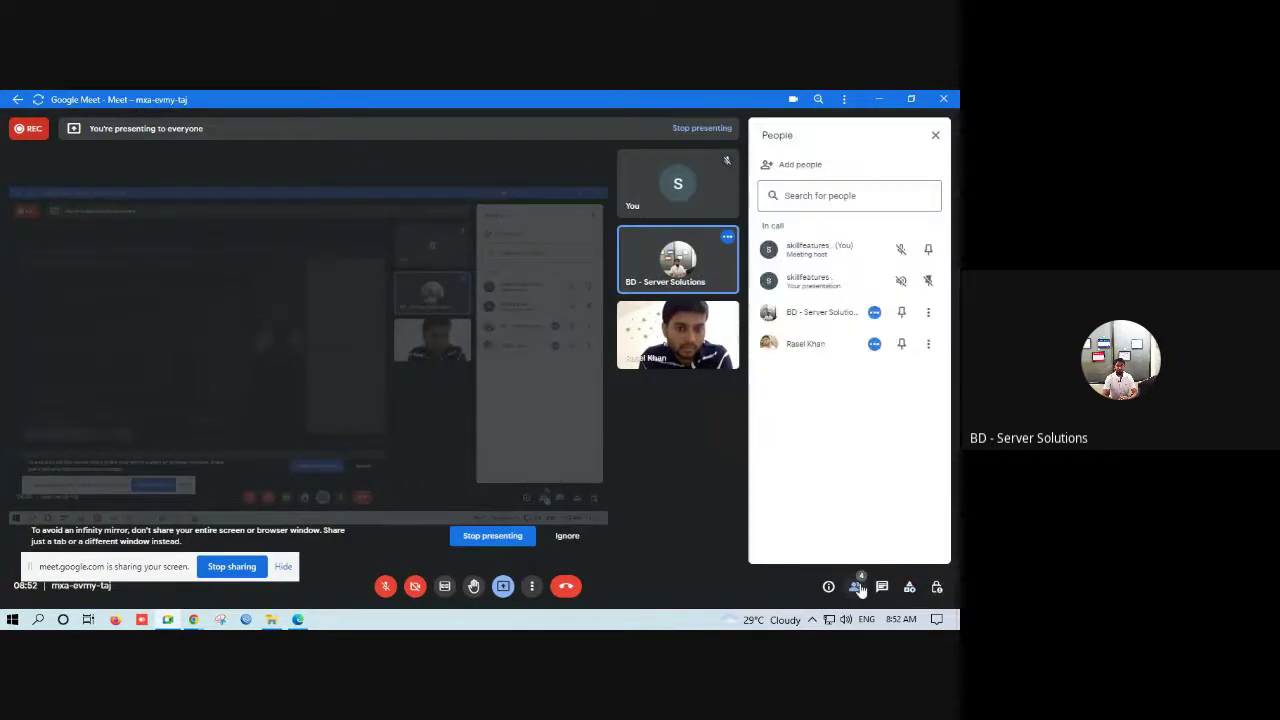
pyautogui.click(909, 591)
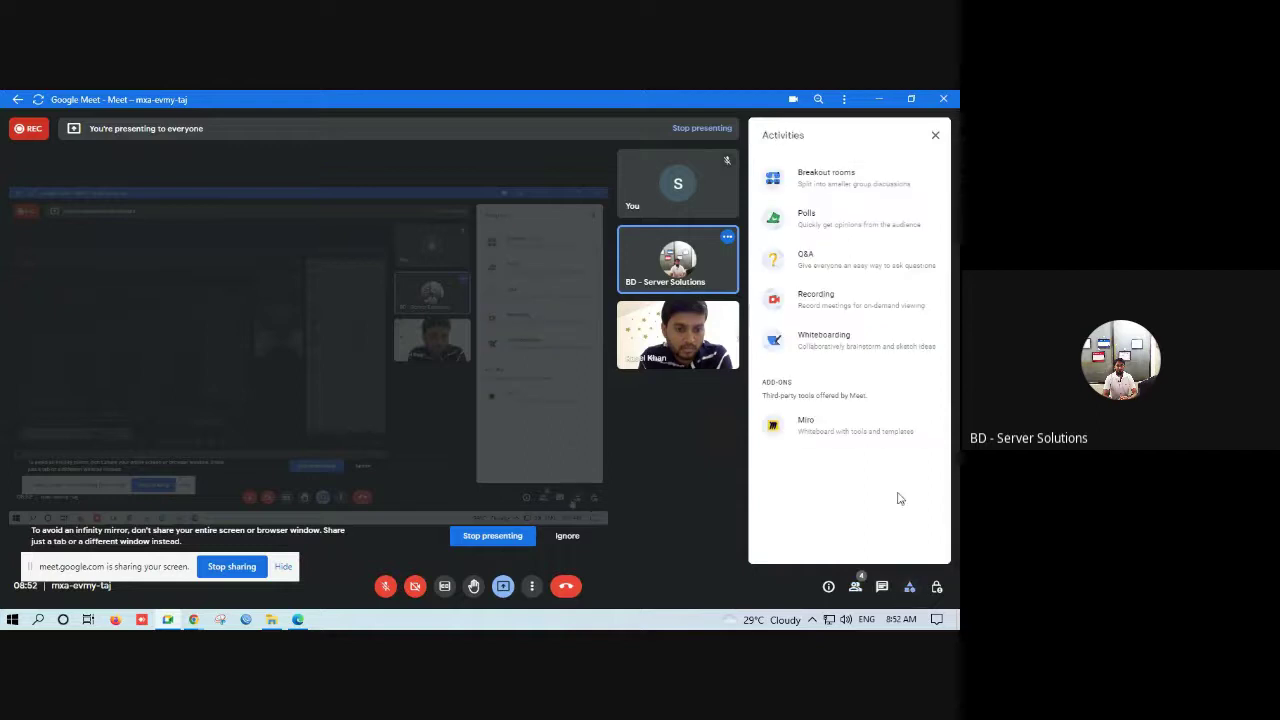
pyautogui.click(852, 342)
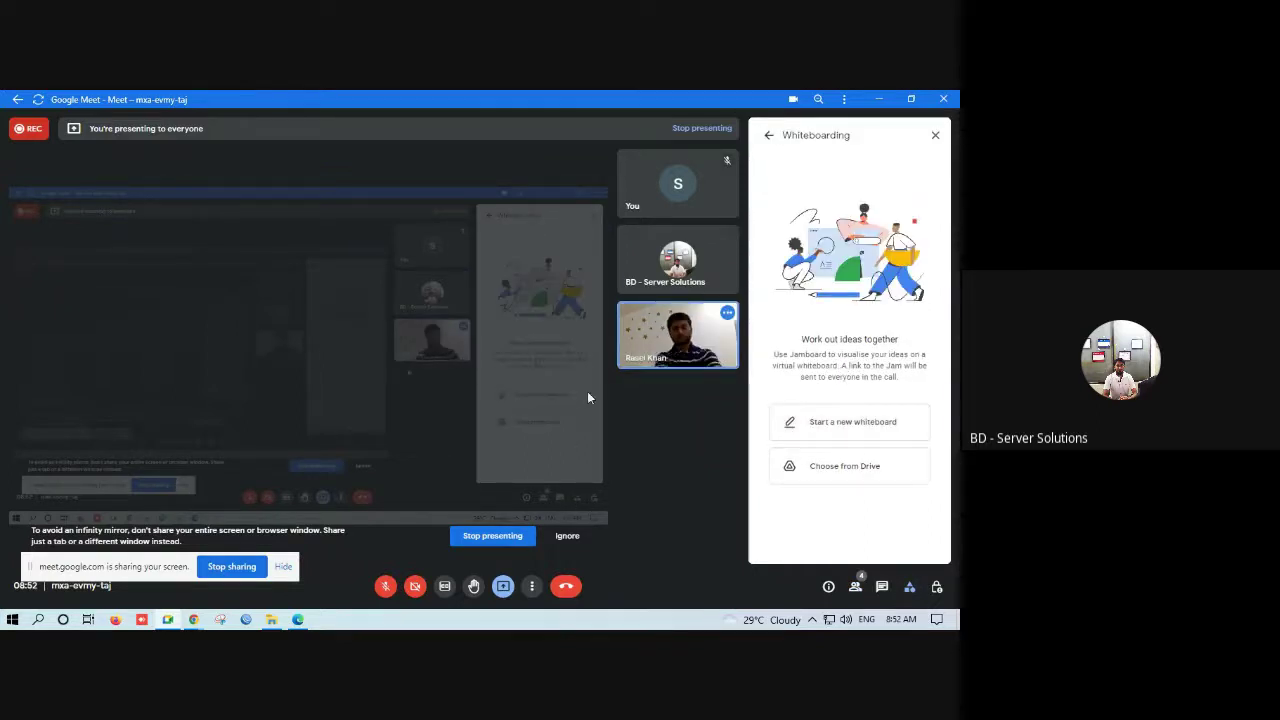
pyautogui.click(823, 428)
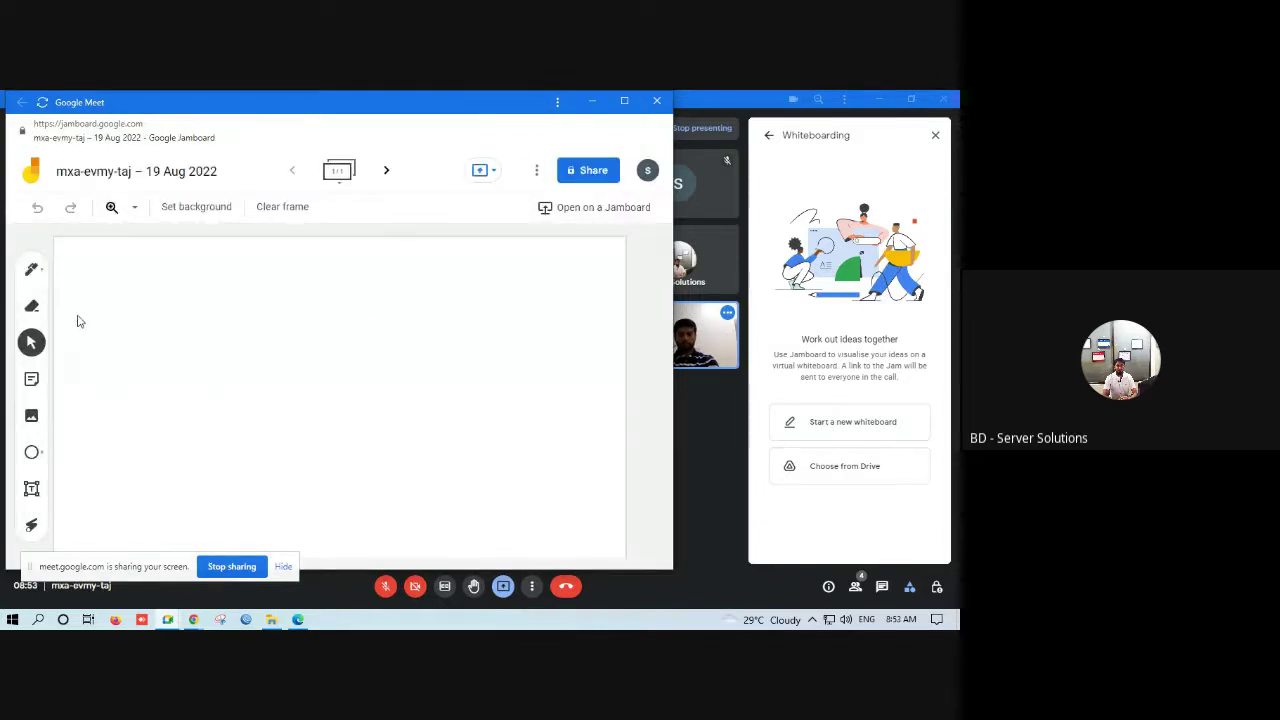
# Handwrite "2.5GHz" in the whiteboard's upper left area and "5GHz" on its right side with the Pen tool
pyautogui.click(32, 272)
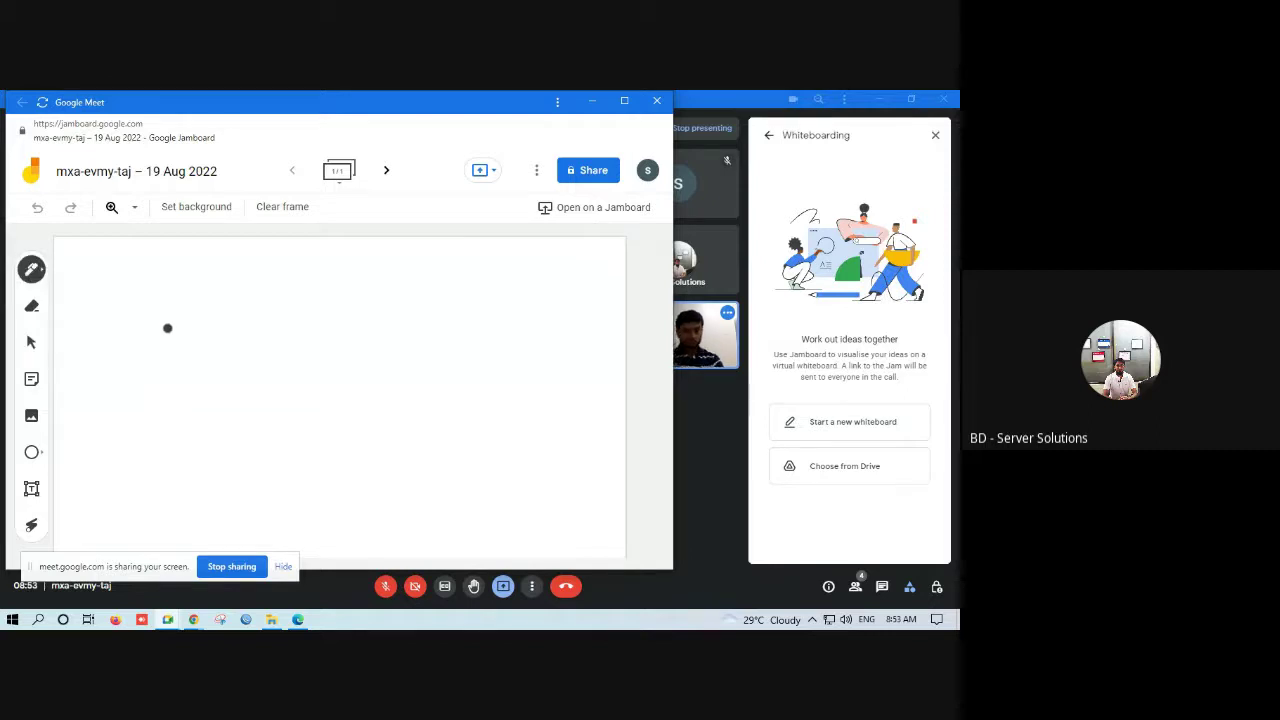
pyautogui.moveTo(161, 325)
pyautogui.mouseDown()
pyautogui.moveTo(183, 318)
pyautogui.moveTo(215, 338)
pyautogui.mouseUp()
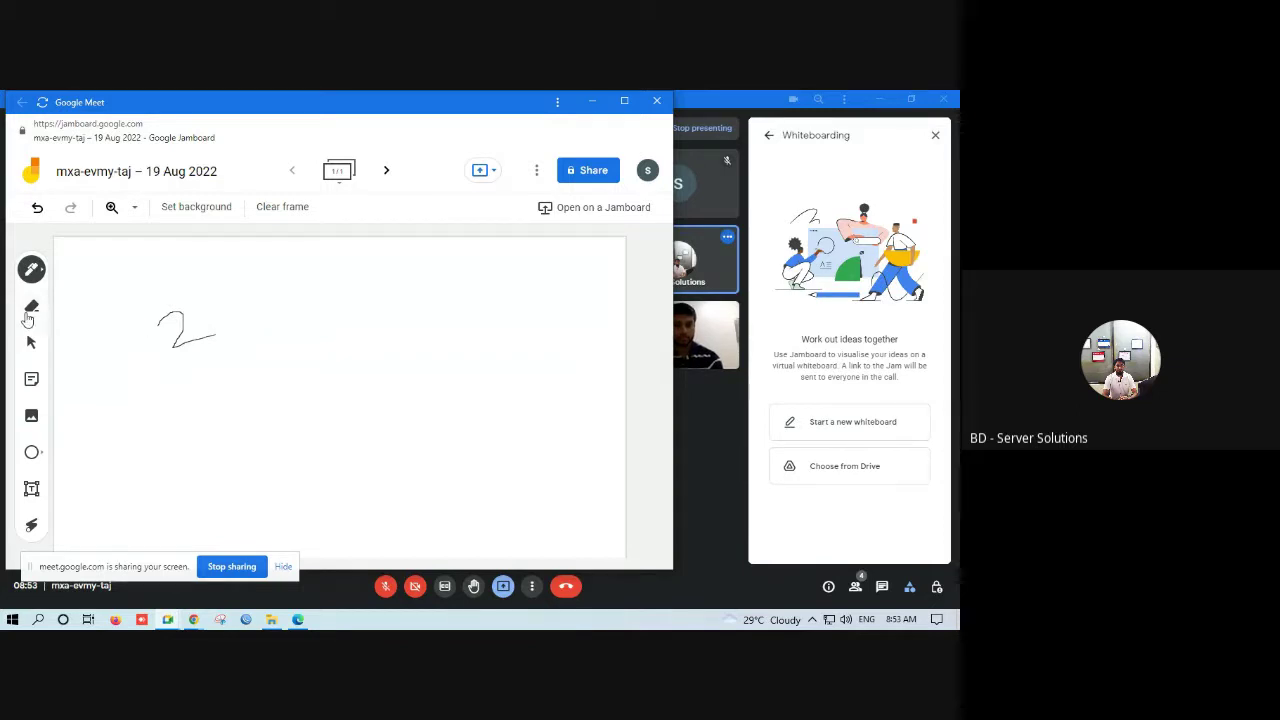
pyautogui.click(202, 322)
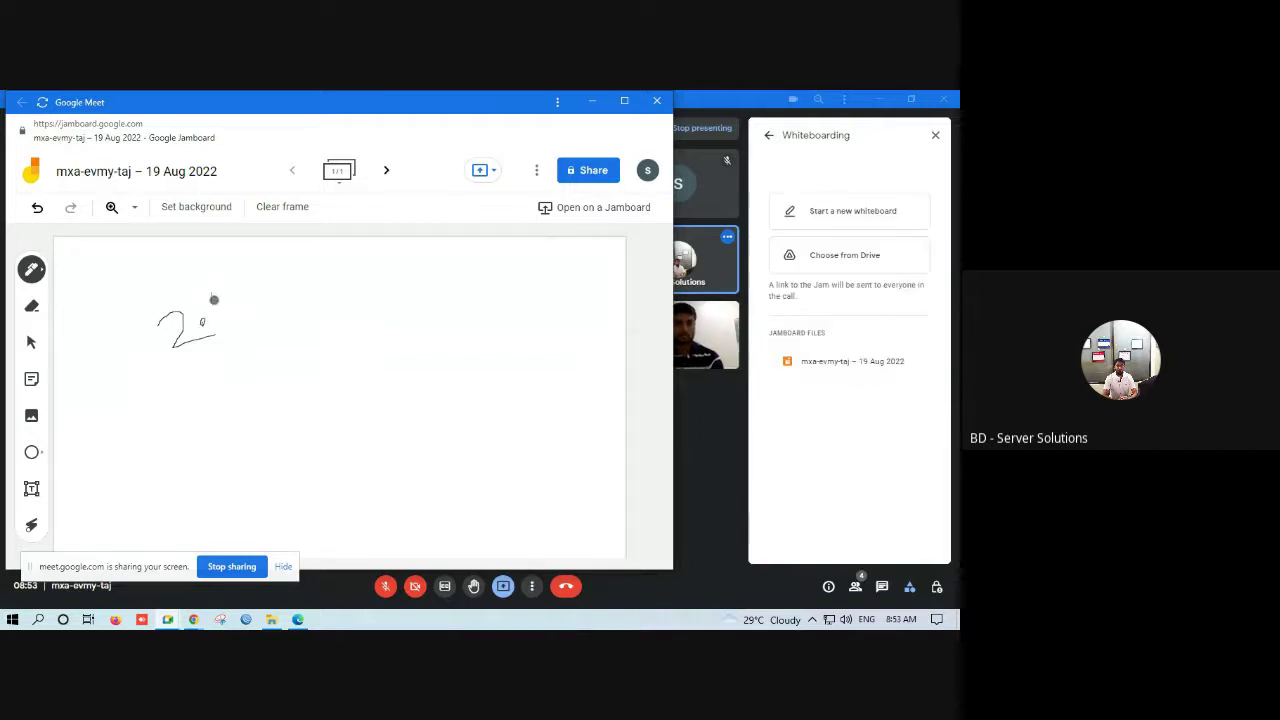
pyautogui.moveTo(230, 283)
pyautogui.mouseDown()
pyautogui.moveTo(209, 290)
pyautogui.moveTo(229, 301)
pyautogui.moveTo(232, 325)
pyautogui.mouseUp()
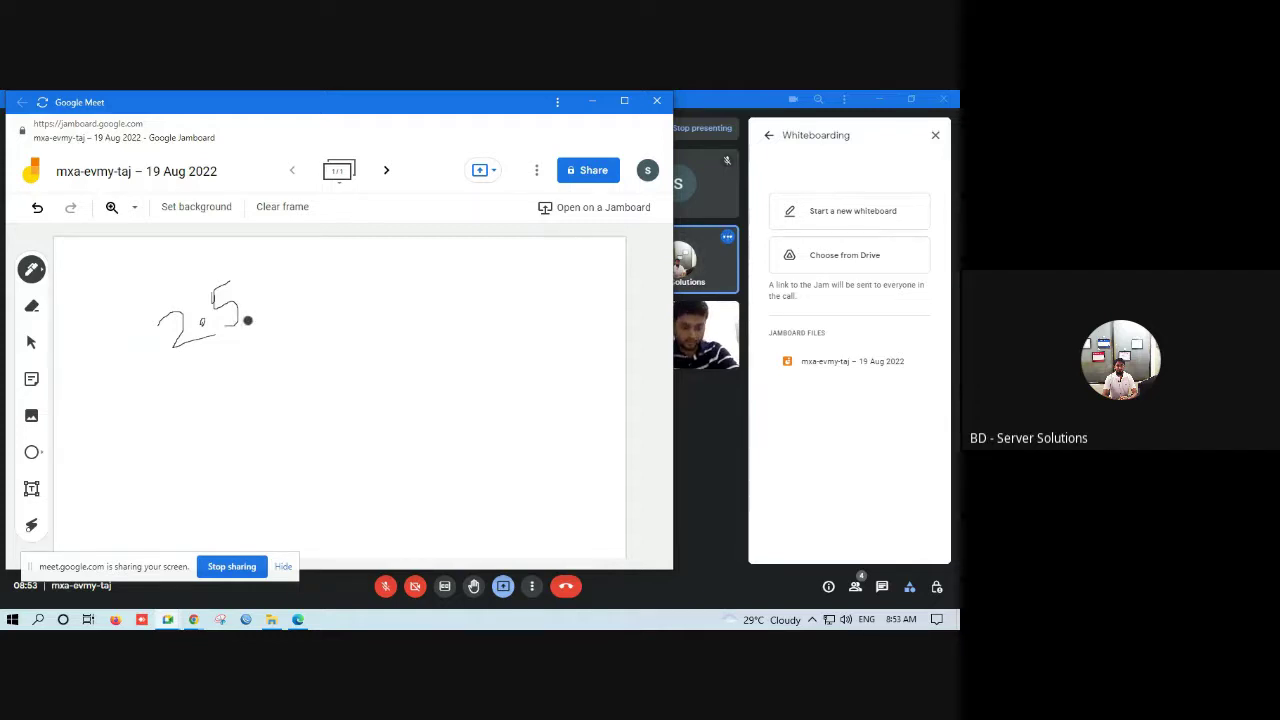
pyautogui.moveTo(254, 284)
pyautogui.mouseDown()
pyautogui.moveTo(252, 312)
pyautogui.moveTo(271, 308)
pyautogui.moveTo(274, 283)
pyautogui.moveTo(278, 314)
pyautogui.moveTo(297, 289)
pyautogui.moveTo(335, 315)
pyautogui.mouseUp()
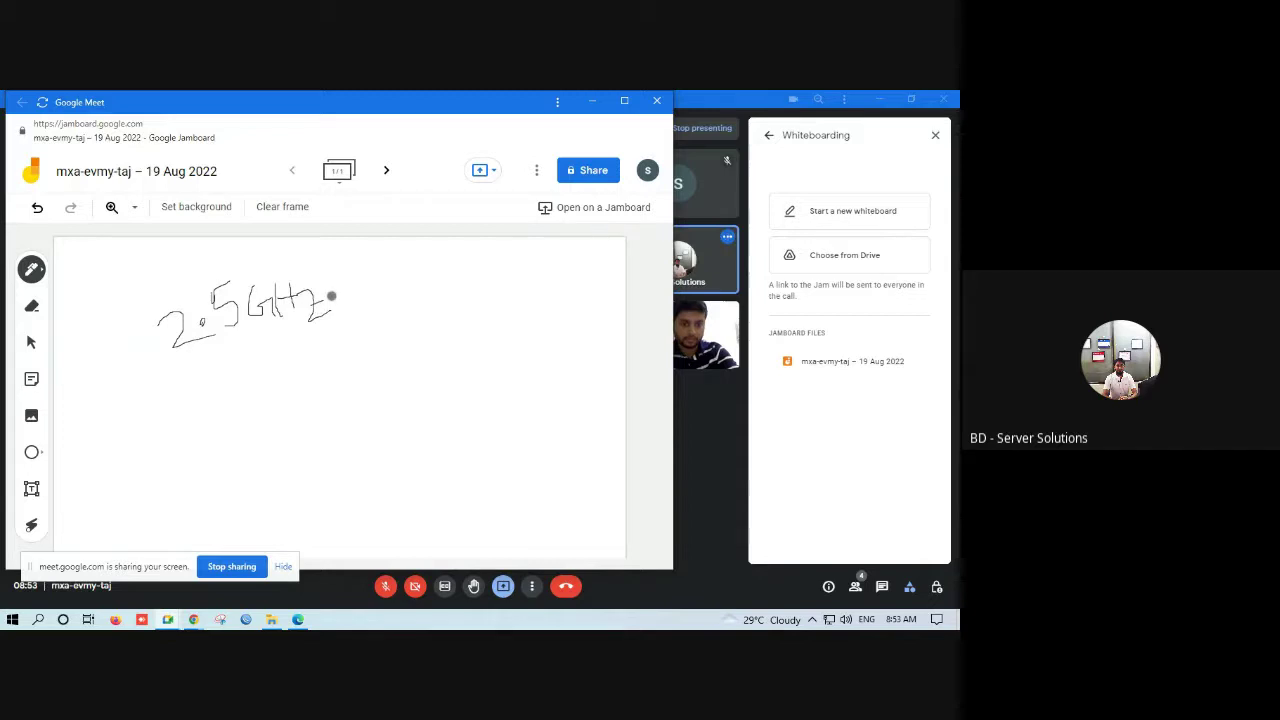
pyautogui.moveTo(414, 338)
pyautogui.mouseDown()
pyautogui.moveTo(443, 329)
pyautogui.moveTo(412, 358)
pyautogui.moveTo(423, 382)
pyautogui.mouseUp()
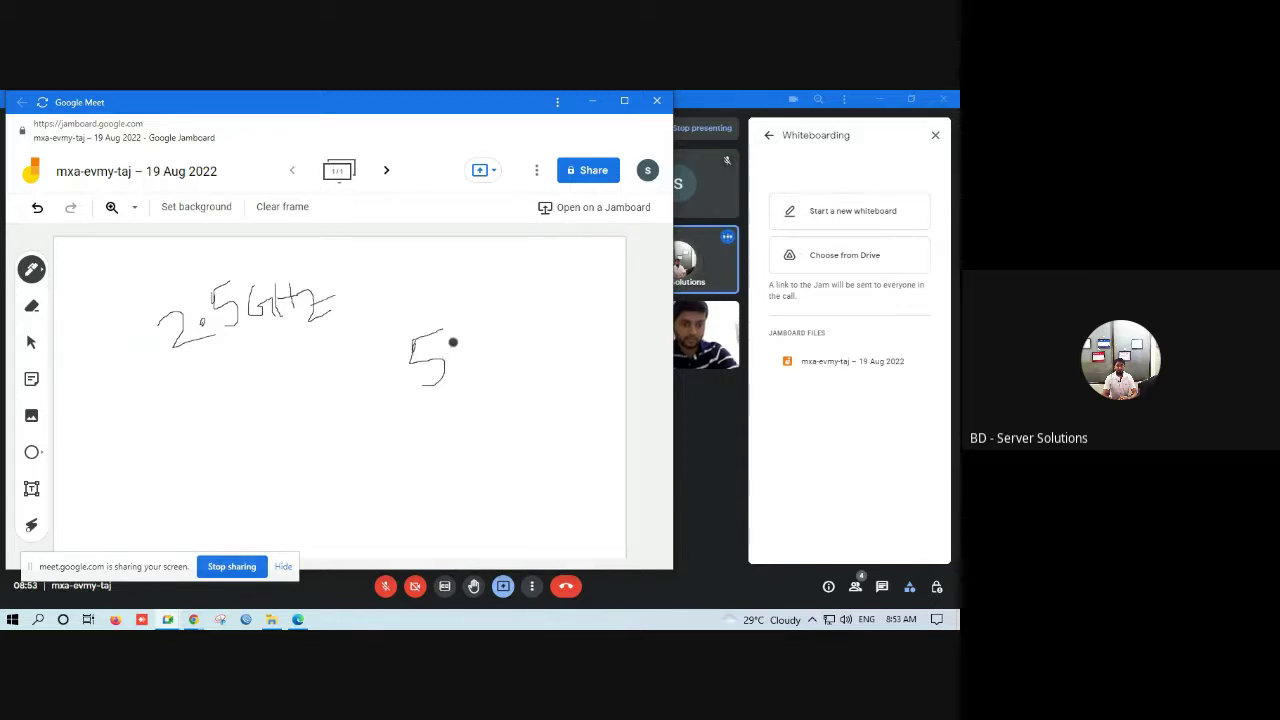
pyautogui.moveTo(459, 330)
pyautogui.mouseDown()
pyautogui.moveTo(465, 357)
pyautogui.moveTo(483, 337)
pyautogui.moveTo(520, 345)
pyautogui.mouseUp()
pyautogui.moveTo(522, 340); pyautogui.dragTo(552, 351)
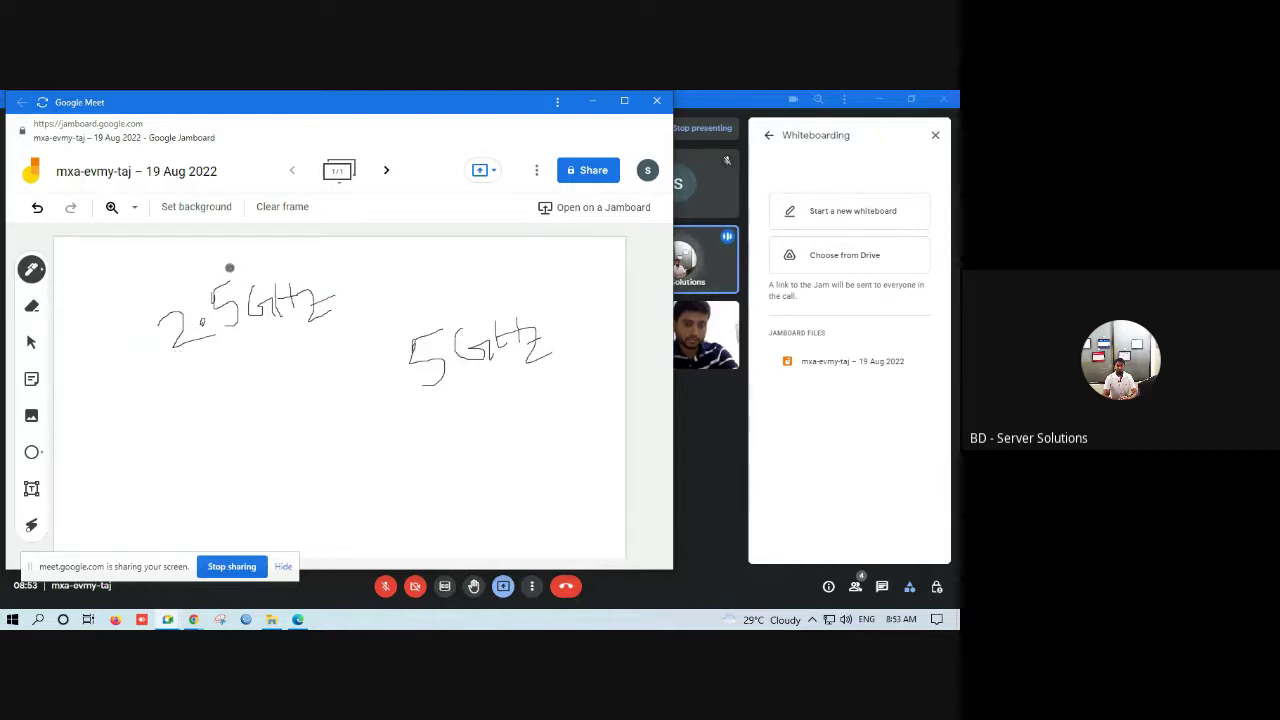
# Circle the handwritten 2.5GHz, then write "2.5" under 5GHz and enclose that pair in a second circle
pyautogui.moveTo(229, 266)
pyautogui.mouseDown()
pyautogui.moveTo(137, 354)
pyautogui.moveTo(280, 363)
pyautogui.moveTo(249, 266)
pyautogui.mouseUp()
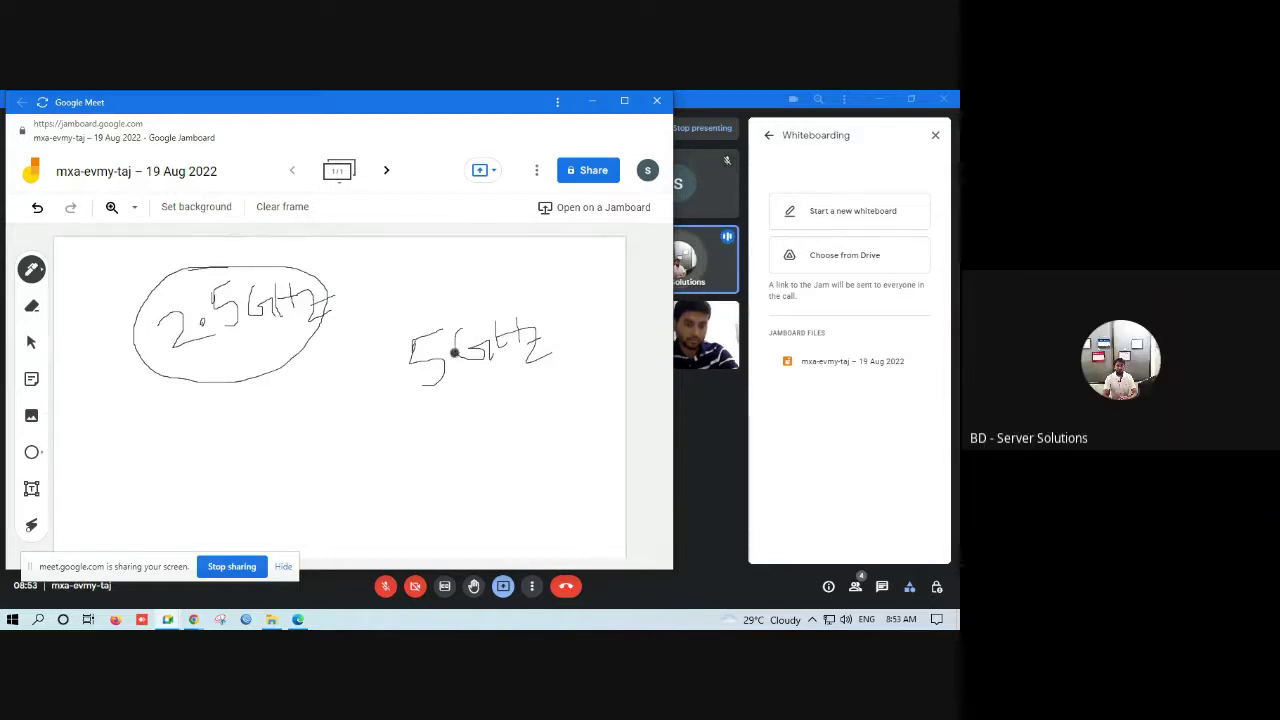
pyautogui.moveTo(446, 396)
pyautogui.mouseDown()
pyautogui.moveTo(492, 431)
pyautogui.moveTo(520, 363)
pyautogui.mouseUp()
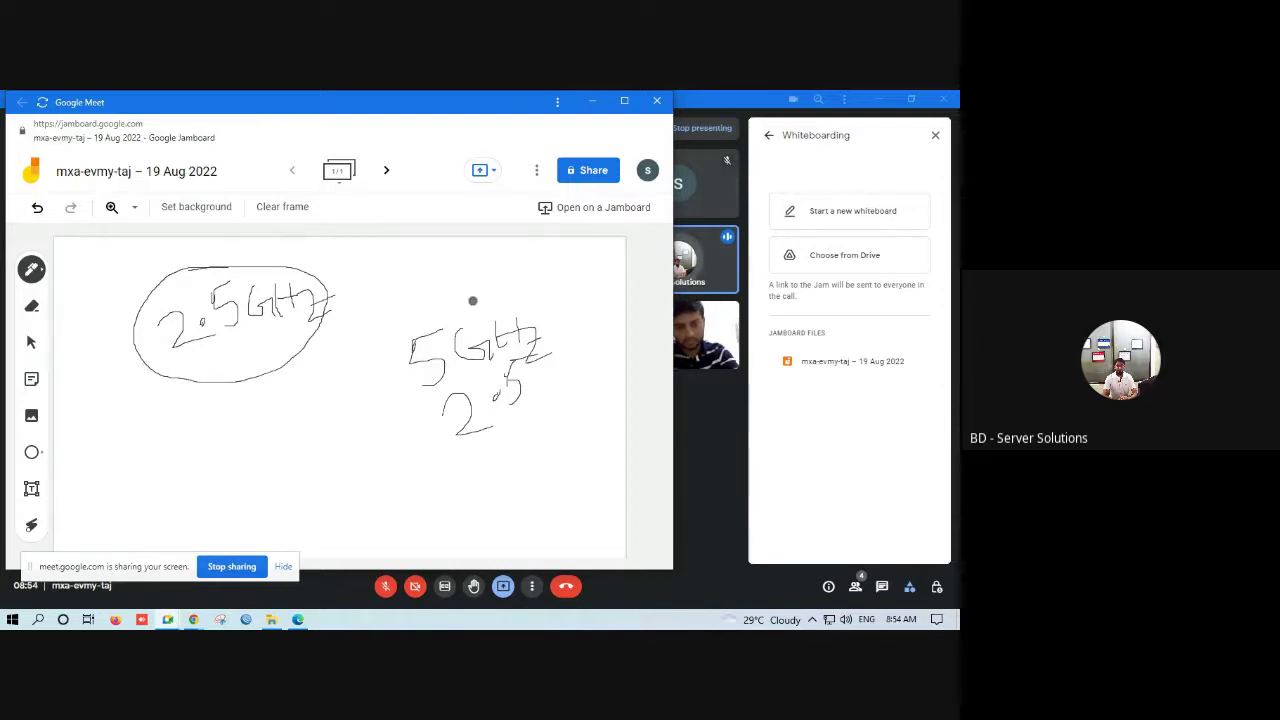
pyautogui.moveTo(473, 300)
pyautogui.mouseDown()
pyautogui.moveTo(386, 380)
pyautogui.moveTo(531, 443)
pyautogui.moveTo(440, 289)
pyautogui.moveTo(421, 314)
pyautogui.mouseUp()
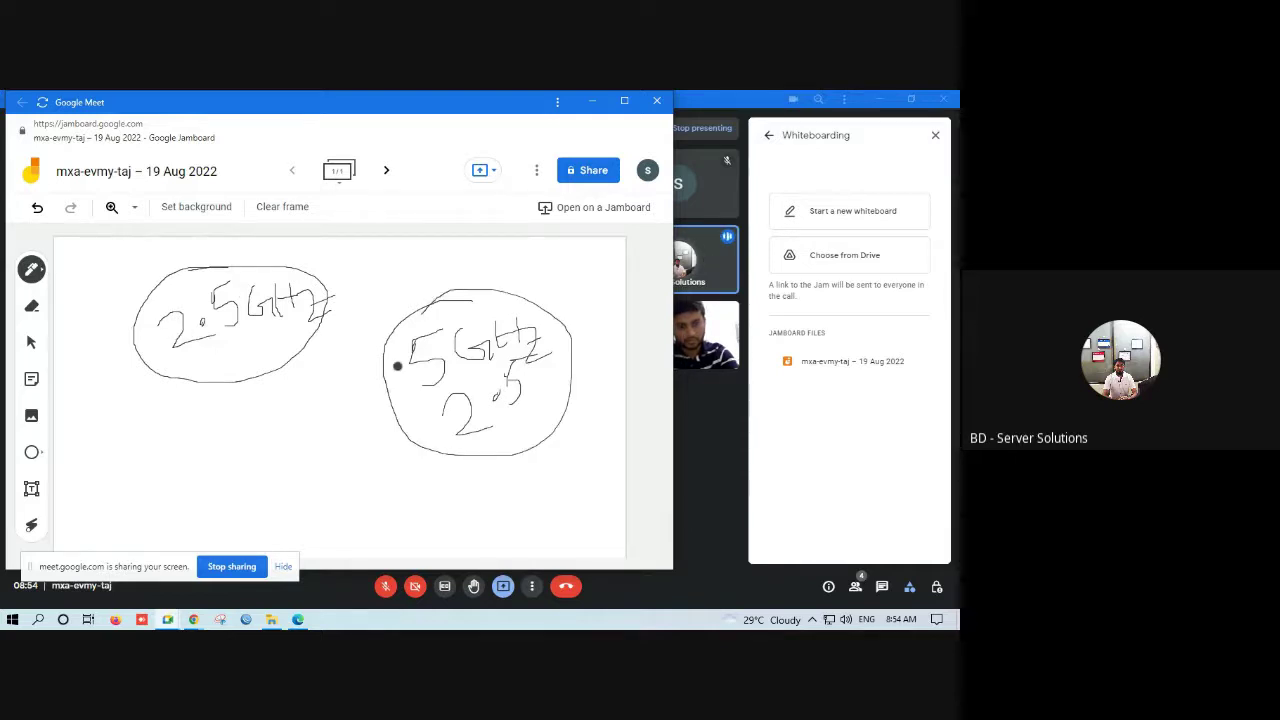
# Mark the 5 of 5GHz, circle the 2.5 below it, and draw an arrow from there to the 2.5GHz circle
pyautogui.moveTo(391, 366)
pyautogui.mouseDown()
pyautogui.moveTo(406, 377)
pyautogui.moveTo(417, 345)
pyautogui.moveTo(469, 325)
pyautogui.mouseUp()
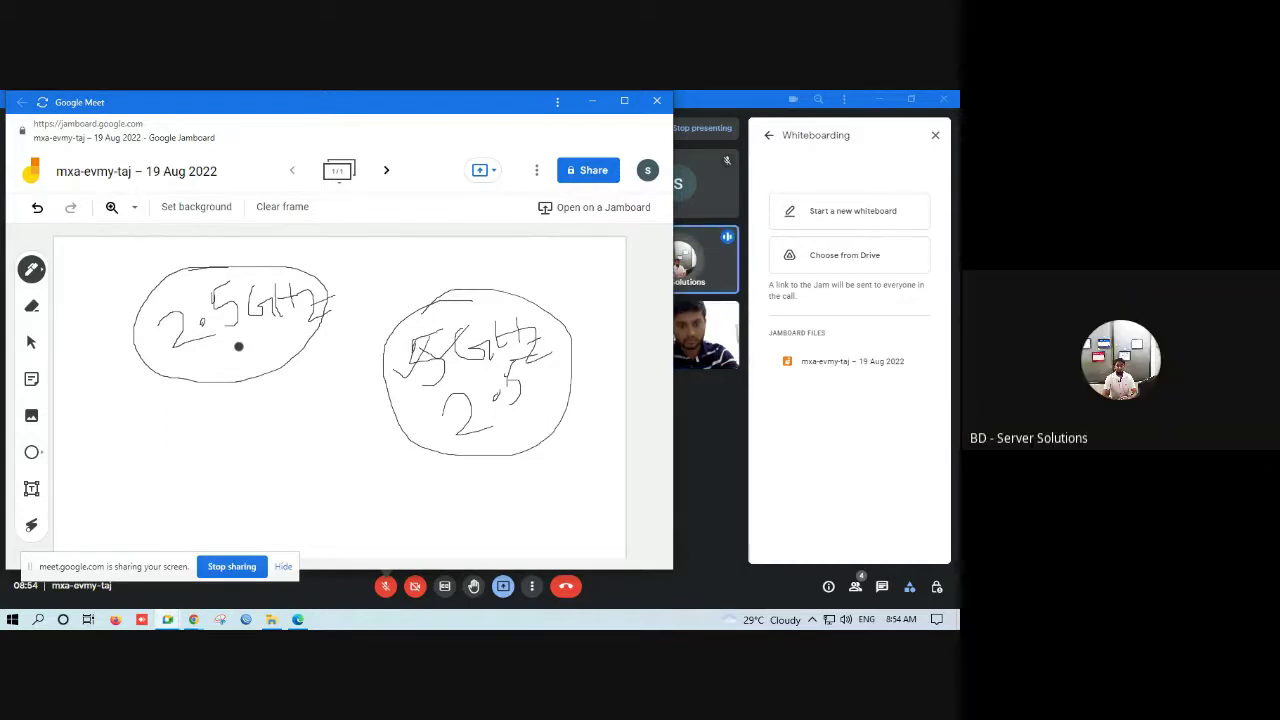
pyautogui.moveTo(475, 382)
pyautogui.mouseDown()
pyautogui.moveTo(423, 443)
pyautogui.moveTo(563, 423)
pyautogui.moveTo(458, 382)
pyautogui.mouseUp()
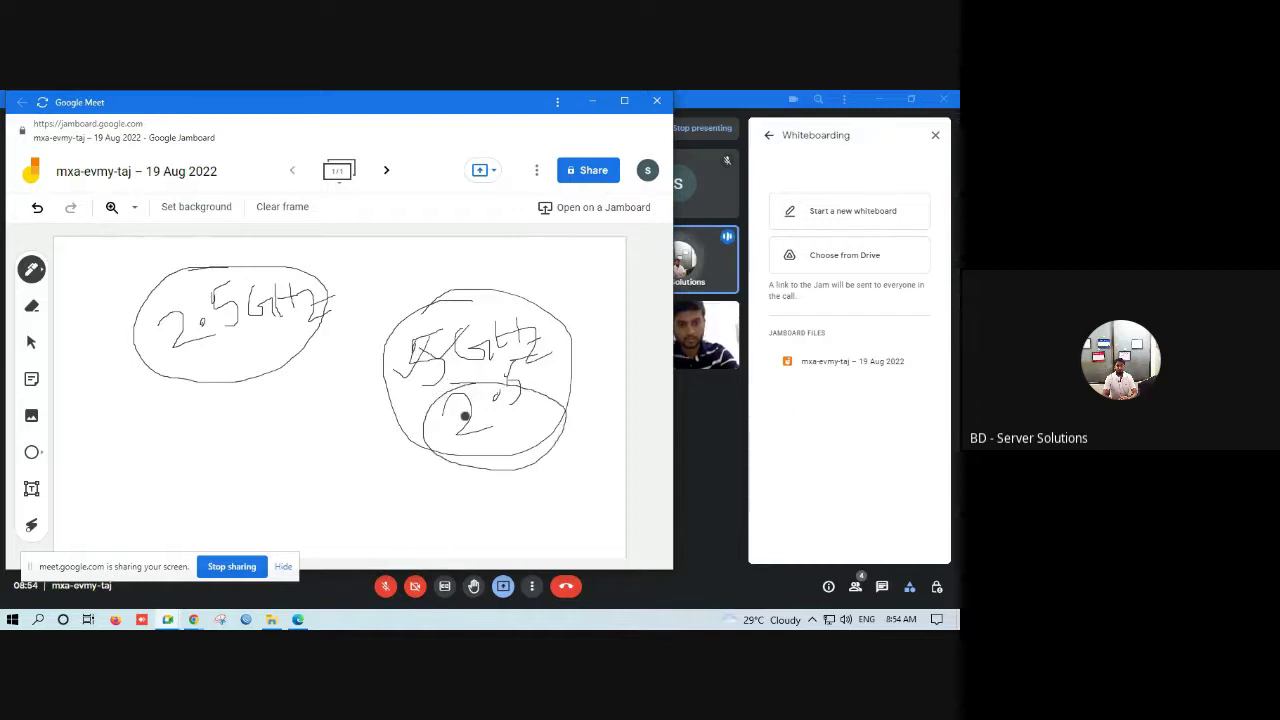
pyautogui.moveTo(237, 343)
pyautogui.mouseDown()
pyautogui.moveTo(336, 419)
pyautogui.moveTo(443, 429)
pyautogui.moveTo(462, 452)
pyautogui.mouseUp()
pyautogui.moveTo(243, 346)
pyautogui.mouseDown()
pyautogui.moveTo(242, 372)
pyautogui.moveTo(264, 343)
pyautogui.moveTo(282, 343)
pyautogui.mouseUp()
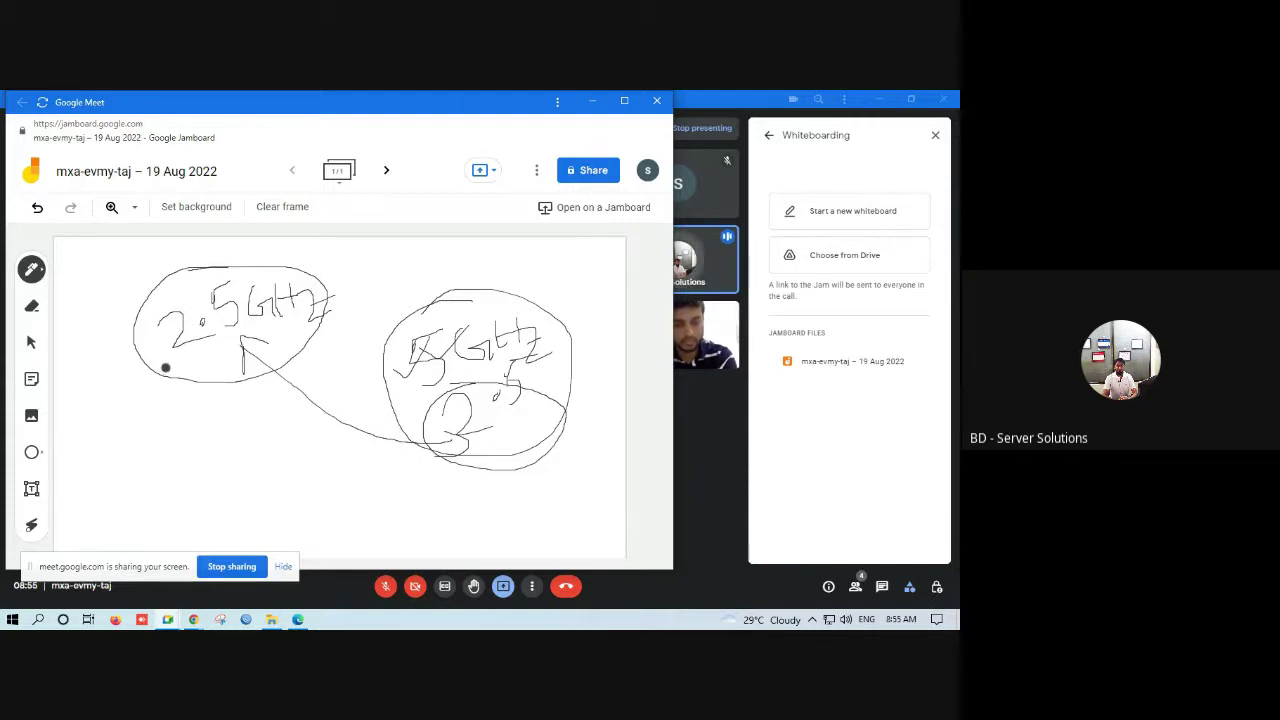
# Draw five lines fanning downward from the underside of the 2.5GHz circle
pyautogui.moveTo(158, 379); pyautogui.dragTo(82, 462)
pyautogui.moveTo(158, 380); pyautogui.dragTo(145, 452)
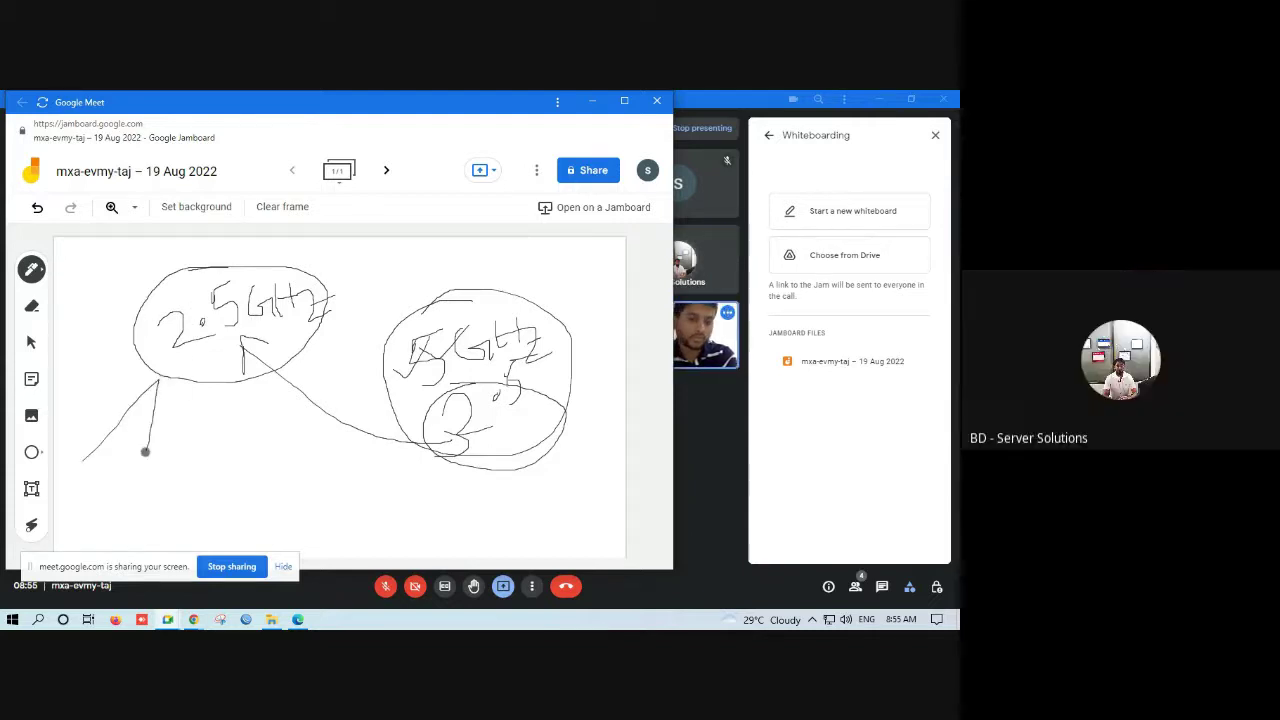
pyautogui.moveTo(180, 380)
pyautogui.mouseDown()
pyautogui.moveTo(191, 451)
pyautogui.moveTo(228, 452)
pyautogui.mouseUp()
pyautogui.moveTo(248, 374); pyautogui.dragTo(258, 449)
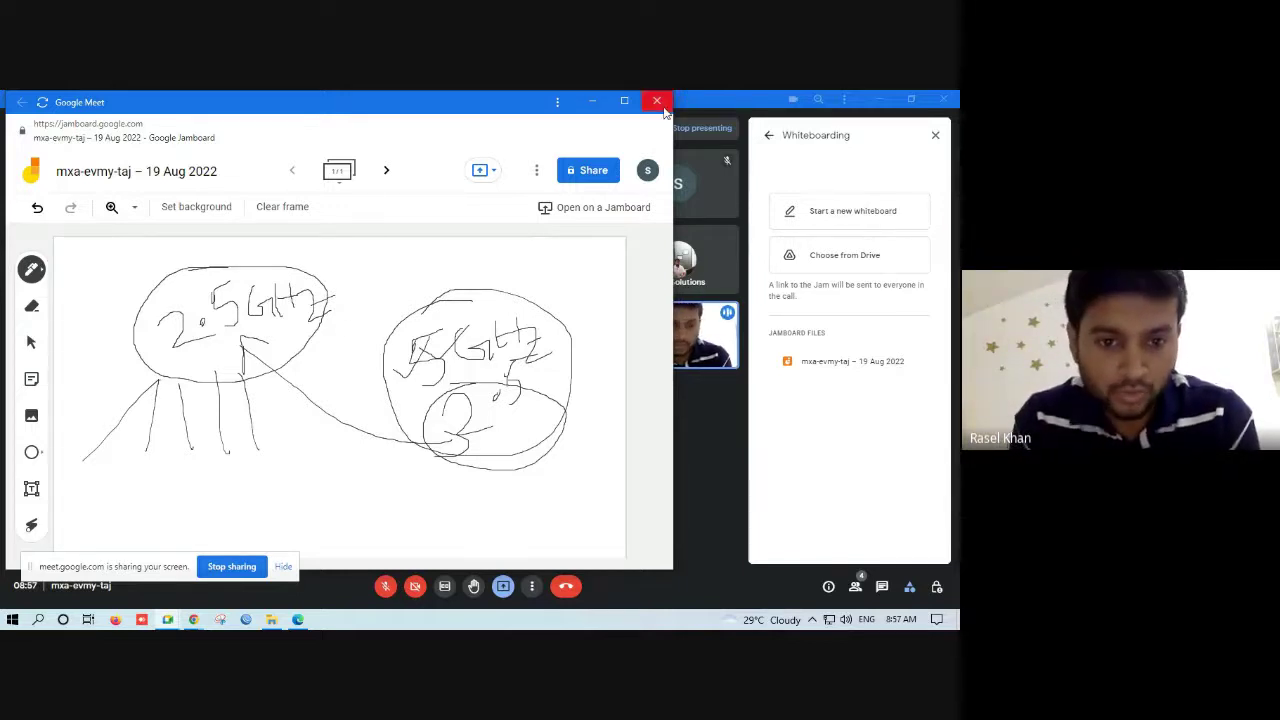
# Close the whiteboard window and minimize the Meet call to return to the PDF in Edge
pyautogui.moveTo(494, 102); pyautogui.dragTo(491, 164)
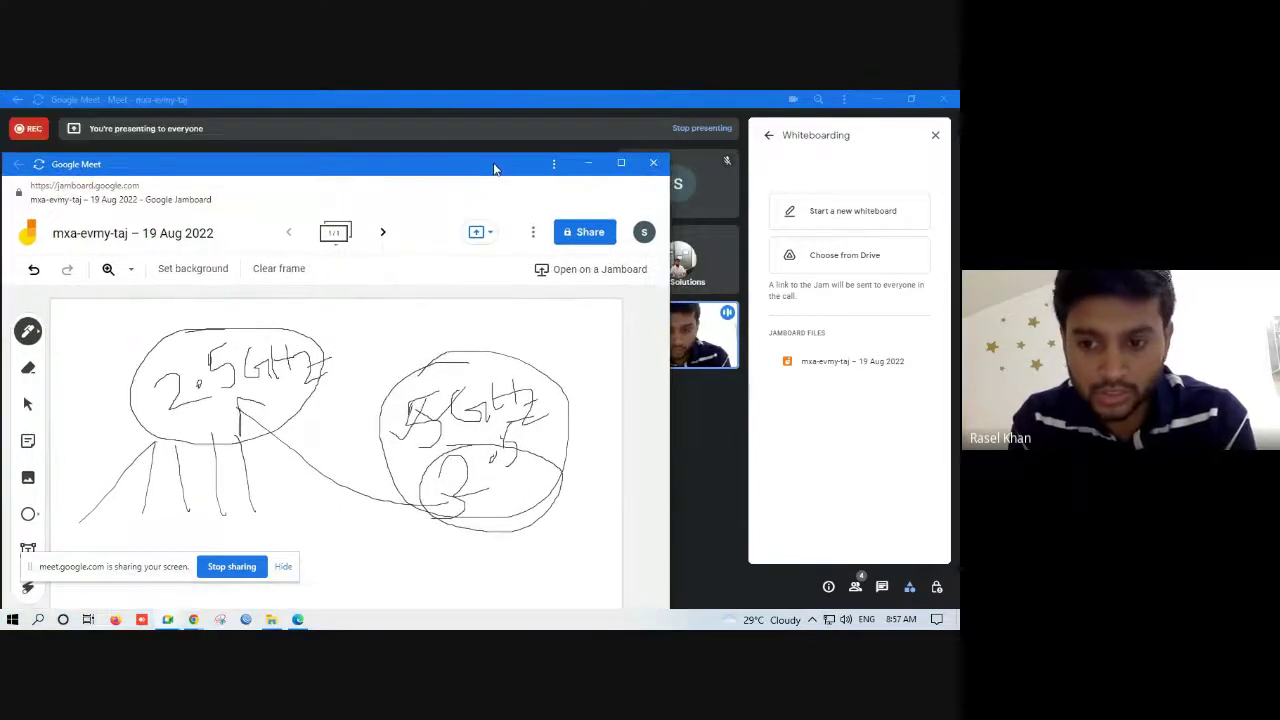
pyautogui.click(651, 164)
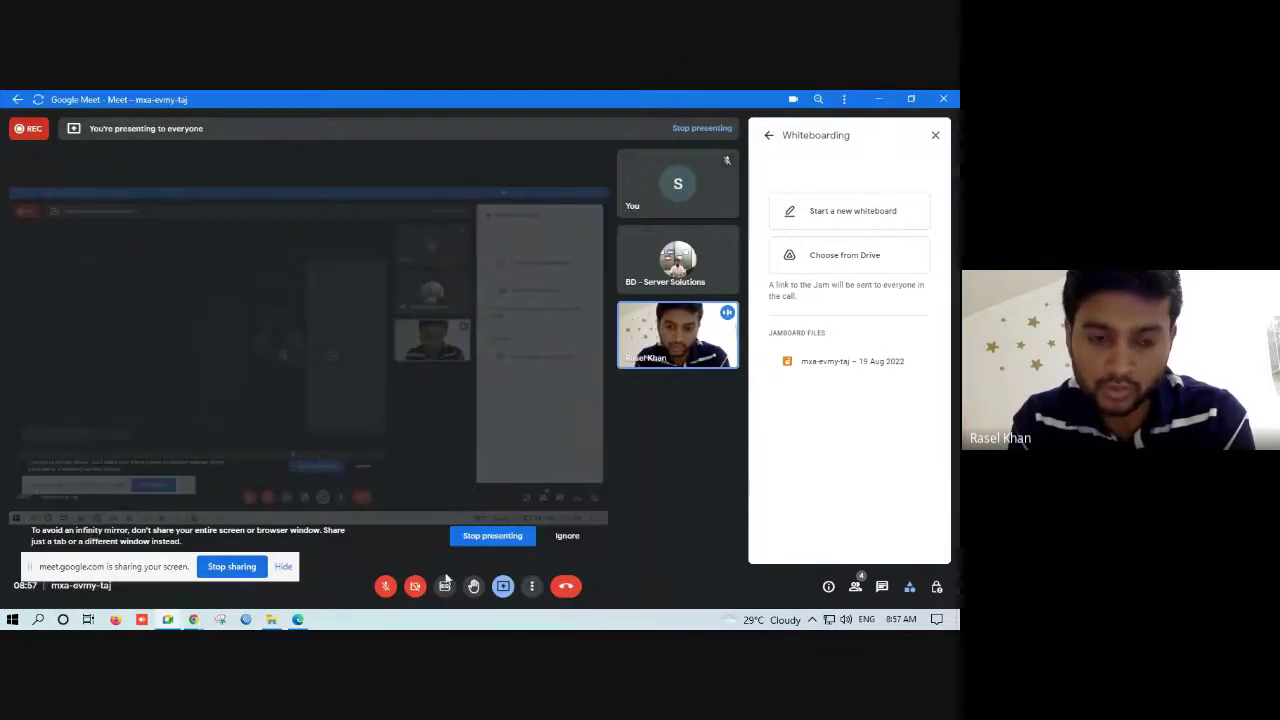
pyautogui.click(878, 100)
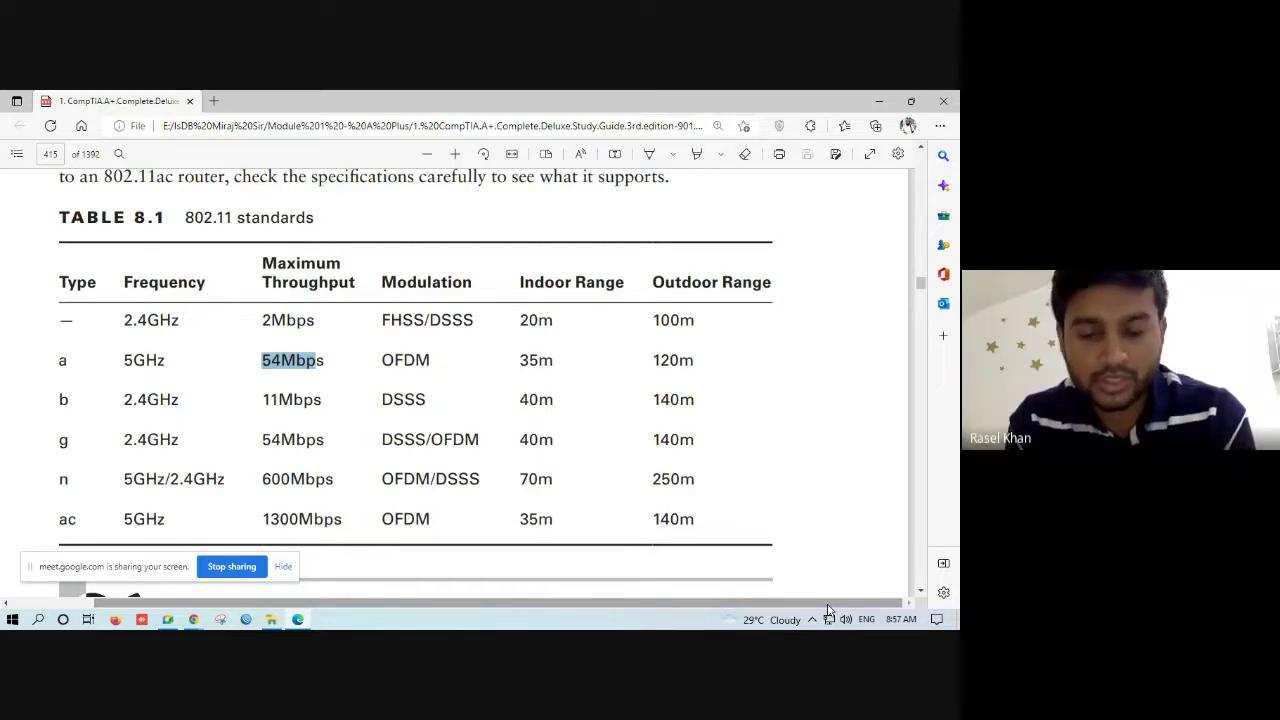
# Go back through the study guide from Table 8.1 to Figure 8.1 on the 2.4GHz communication channels
pyautogui.scroll(5, 766, 517)
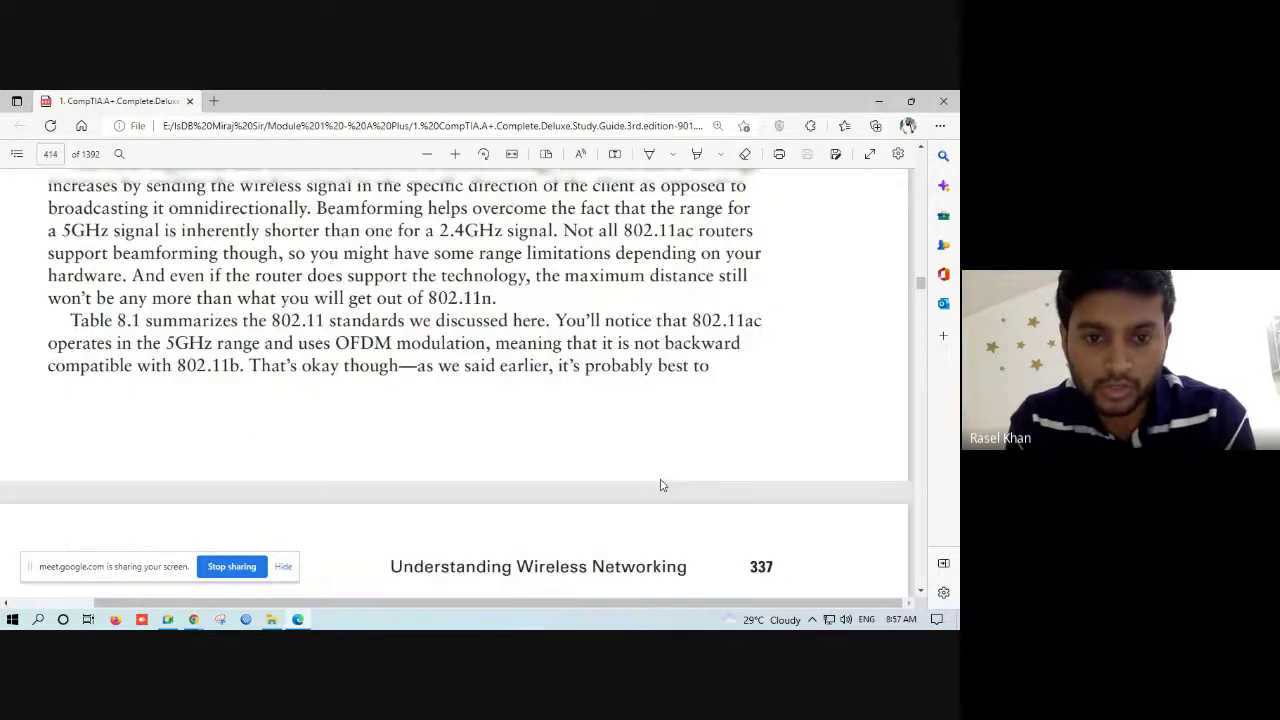
pyautogui.scroll(4, 660, 485)
pyautogui.scroll(15, 660, 485)
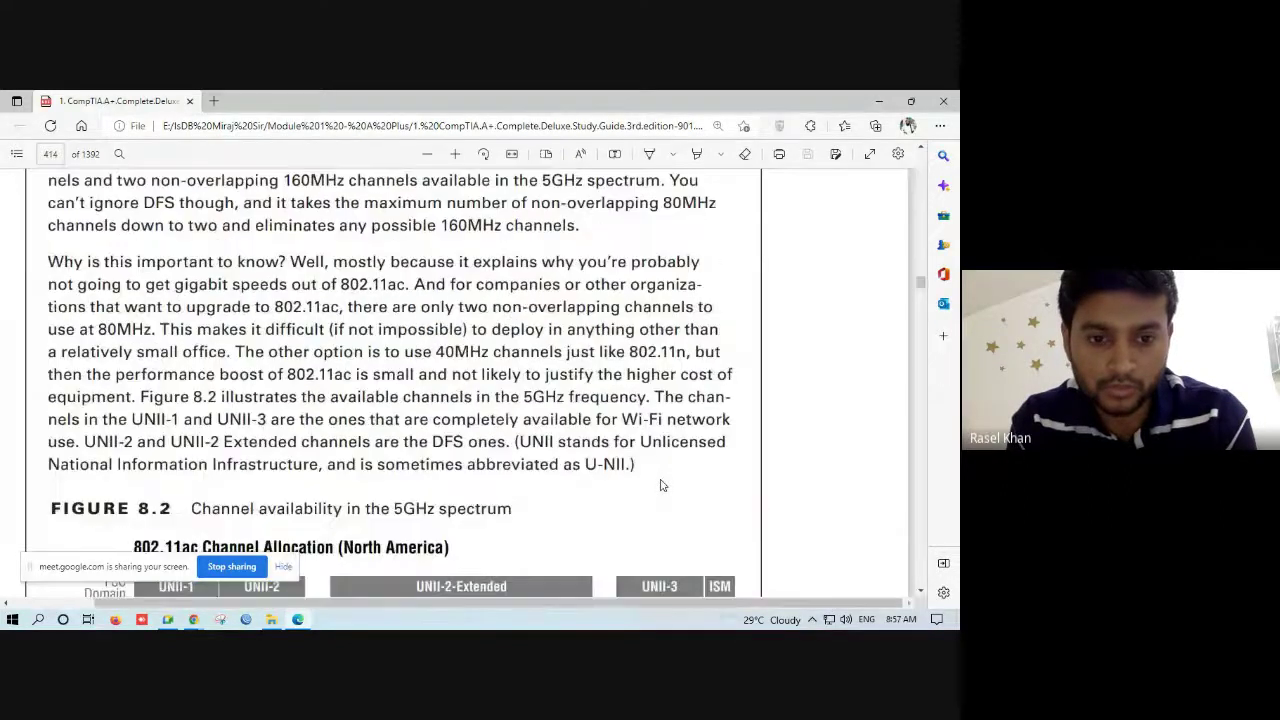
pyautogui.scroll(15, 660, 485)
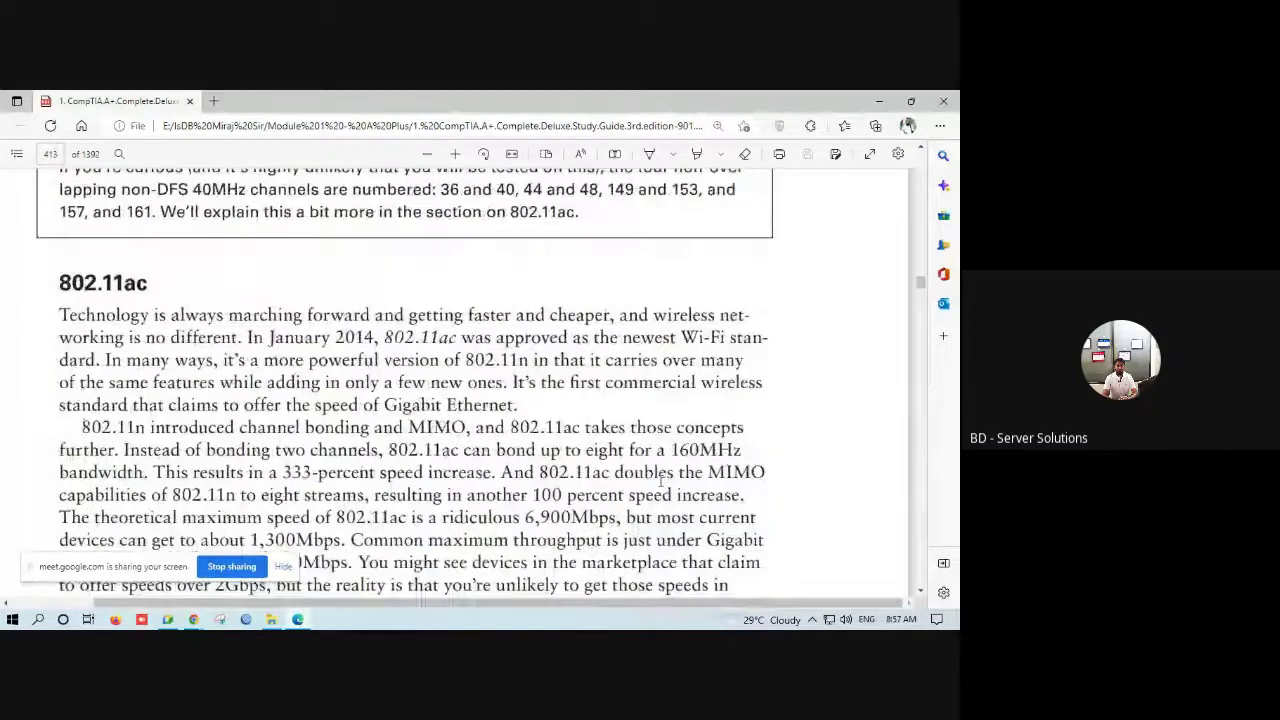
pyautogui.scroll(10, 660, 483)
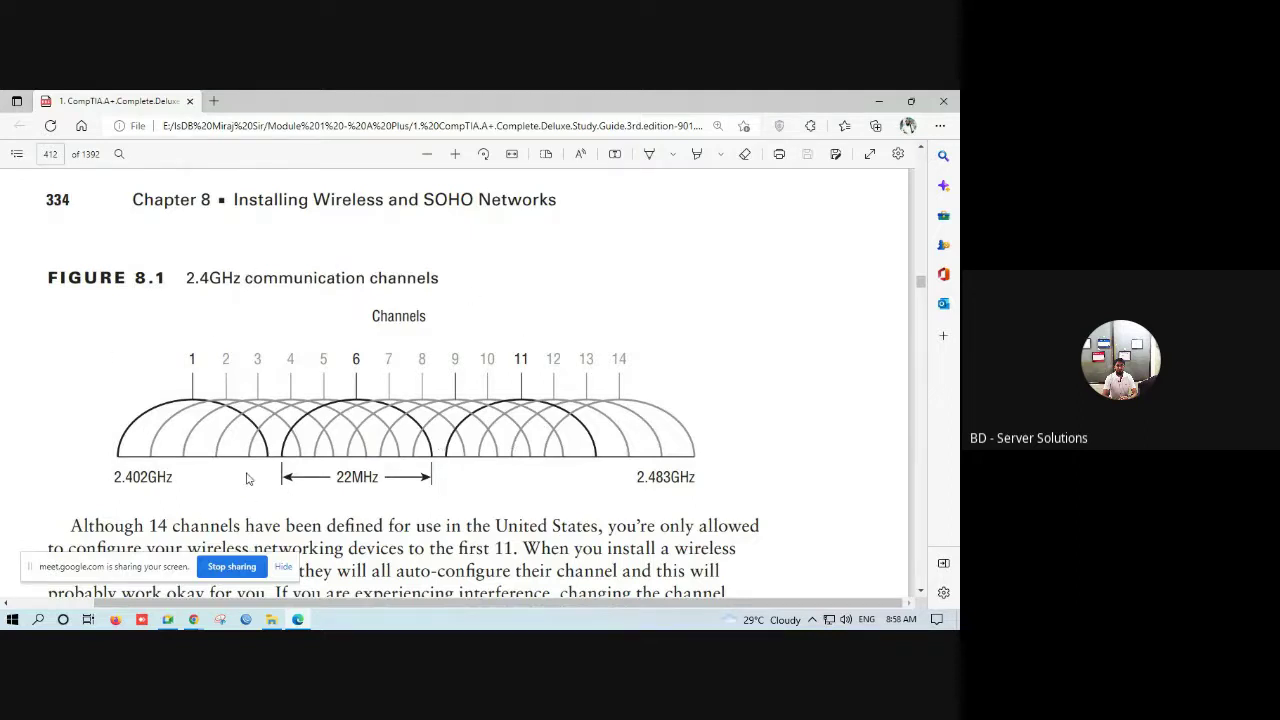
# Launch WinBox, connect to the saved MikroTik router as admin, and open the wireless settings of wlan1
pyautogui.click(245, 620)
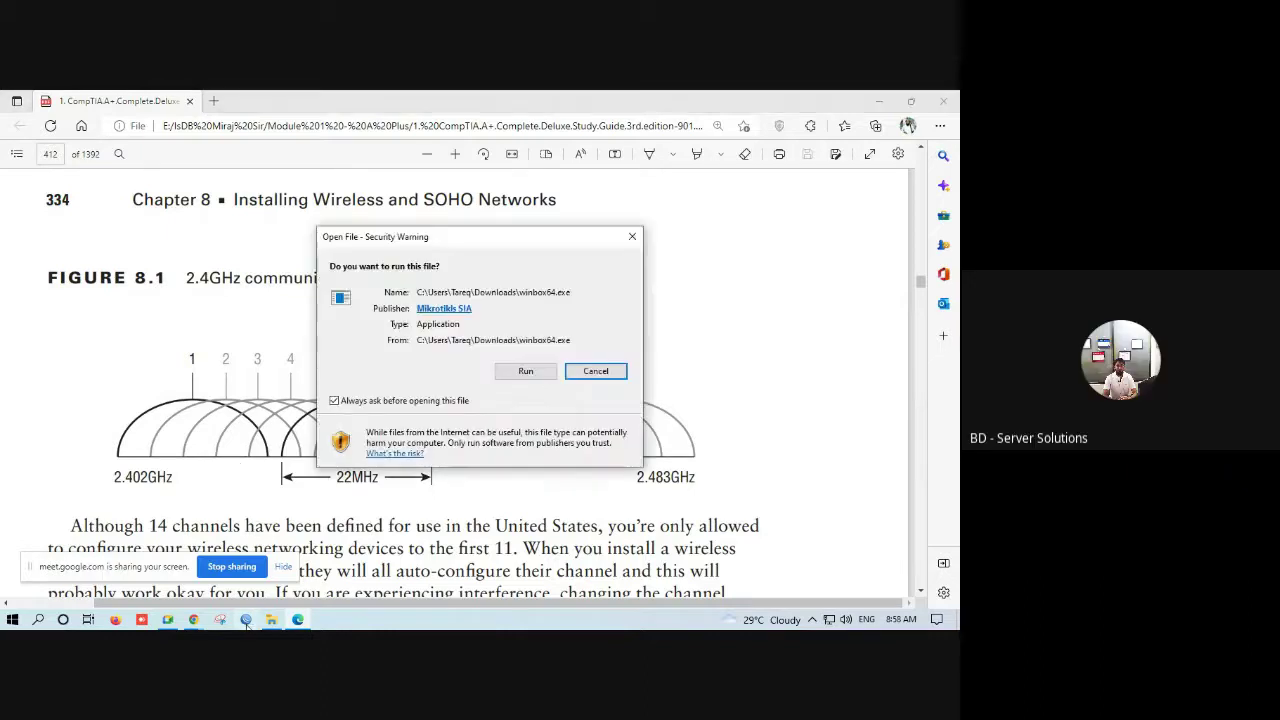
pyautogui.click(525, 371)
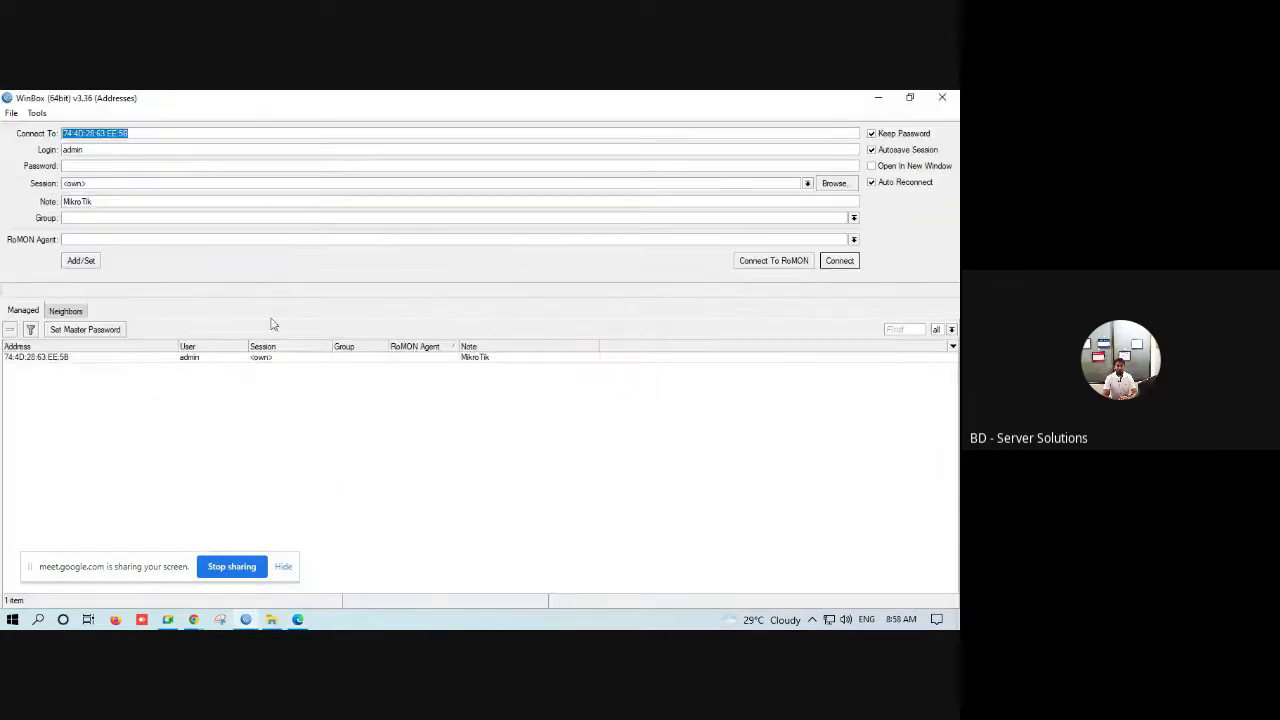
pyautogui.click(852, 262)
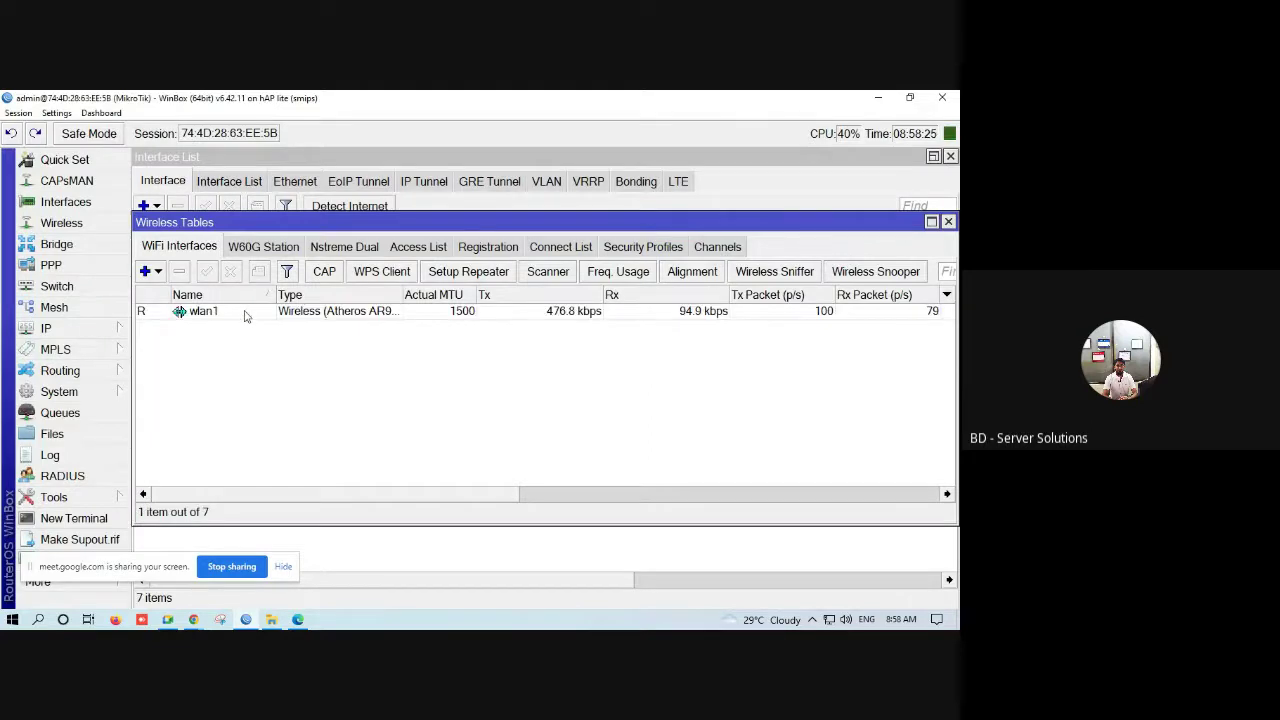
pyautogui.doubleClick(246, 314)
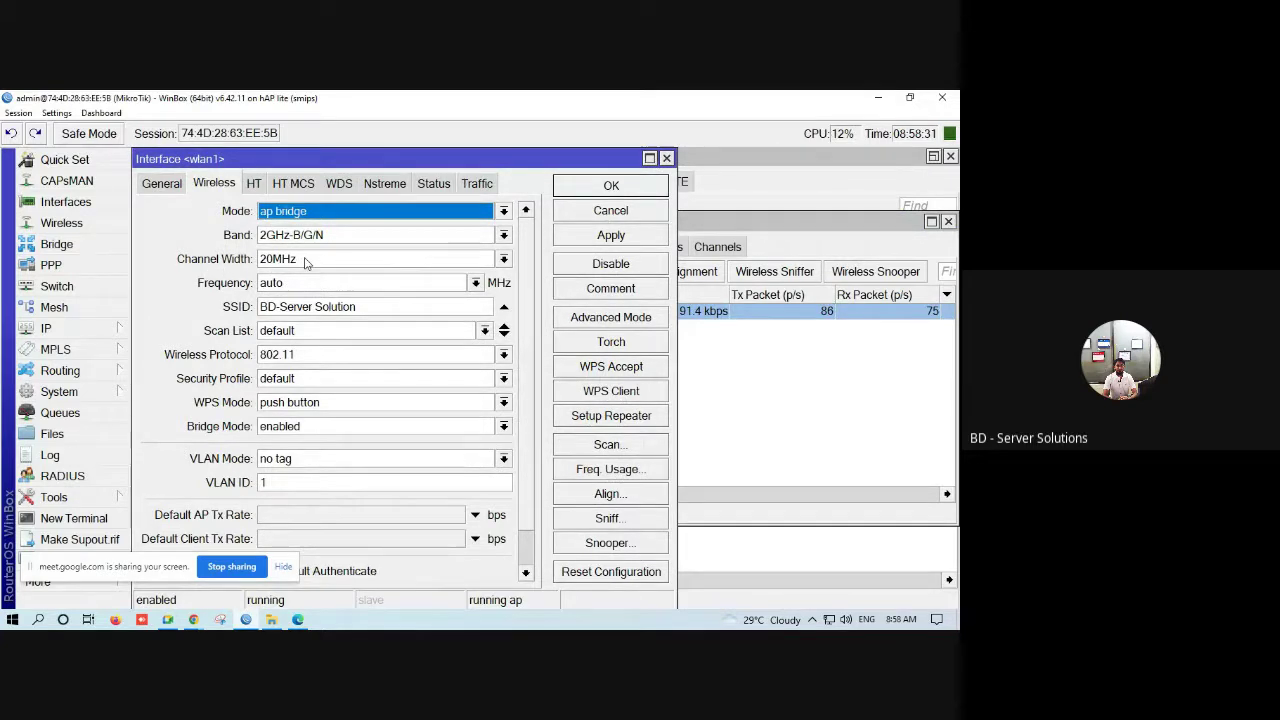
# Show wlan1's channel width options, keep 20MHz, and list the available frequencies
pyautogui.click(505, 260)
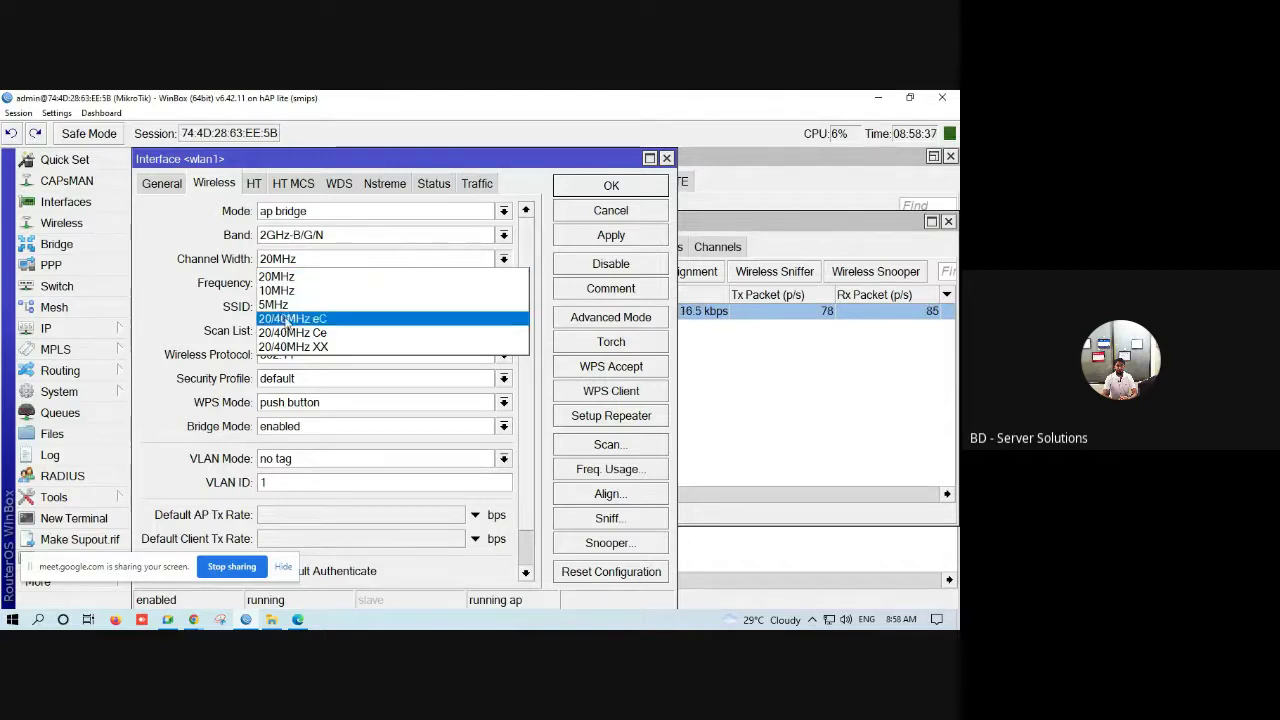
pyautogui.click(277, 277)
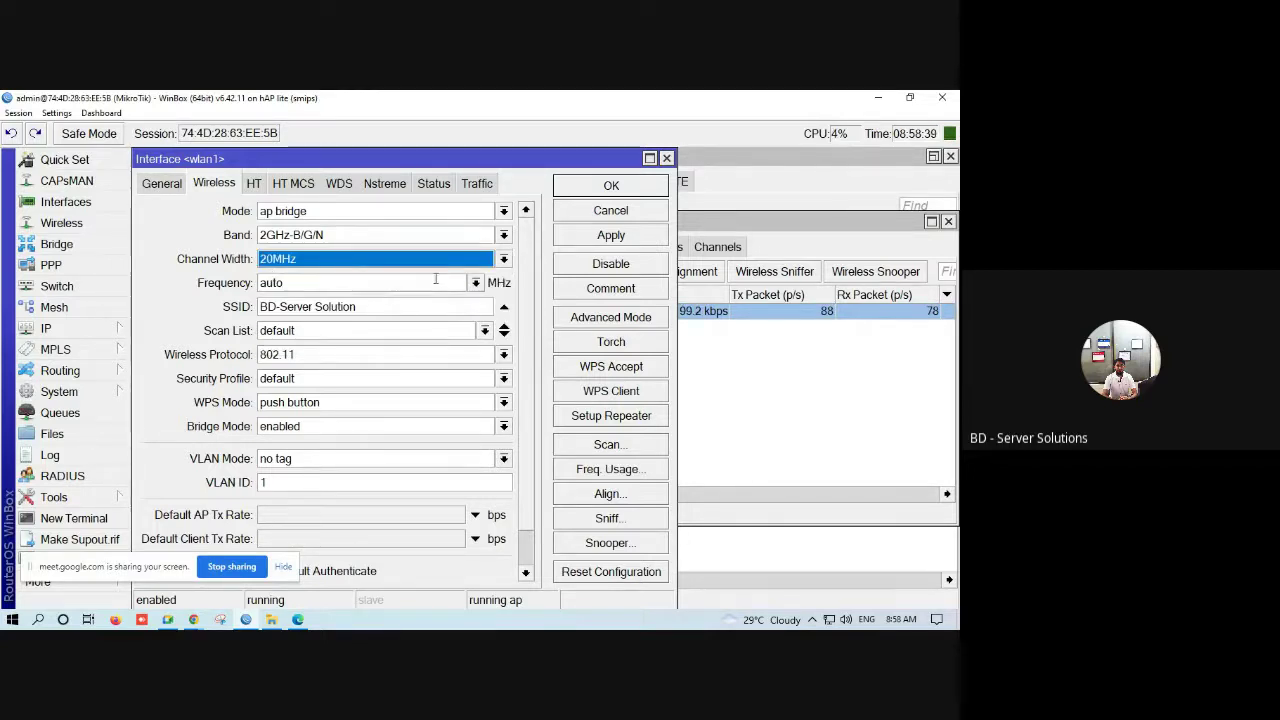
pyautogui.click(476, 284)
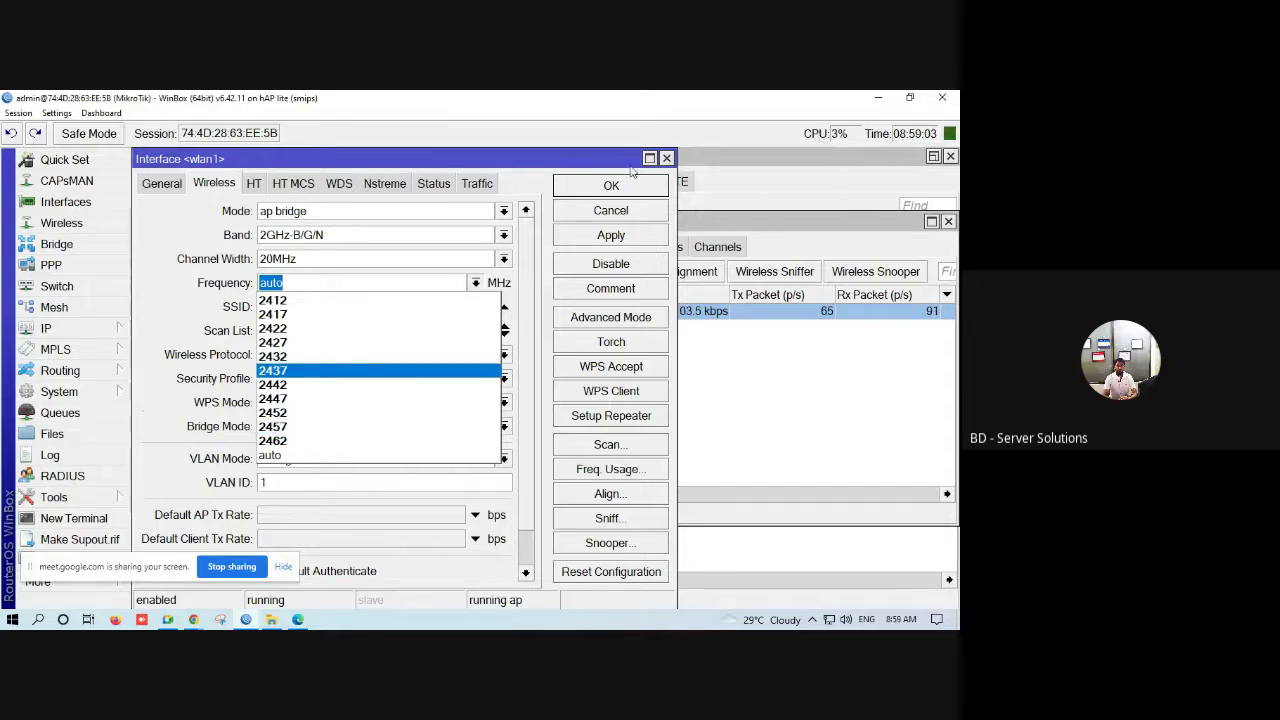
# Minimize WinBox and compare the frequency list with the channels of Figure 8.1 in the Edge PDF
pyautogui.click(862, 97)
pyautogui.click(872, 98)
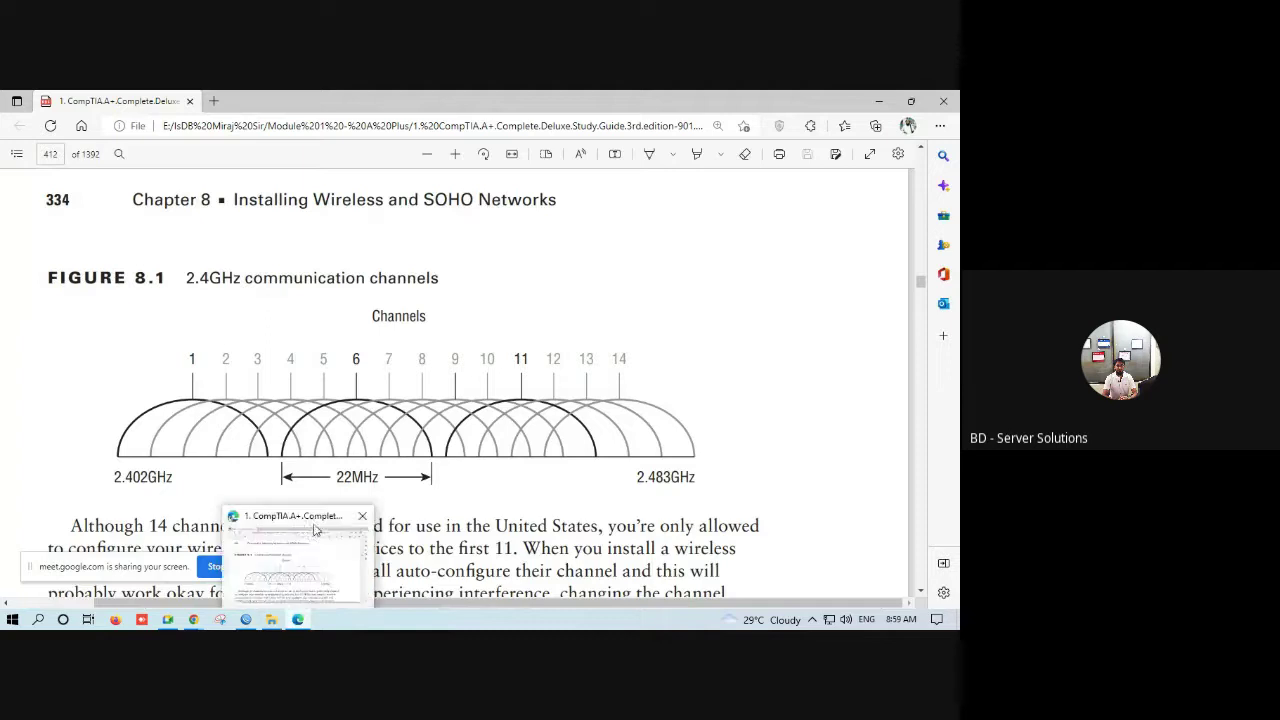
pyautogui.moveTo(280, 624)
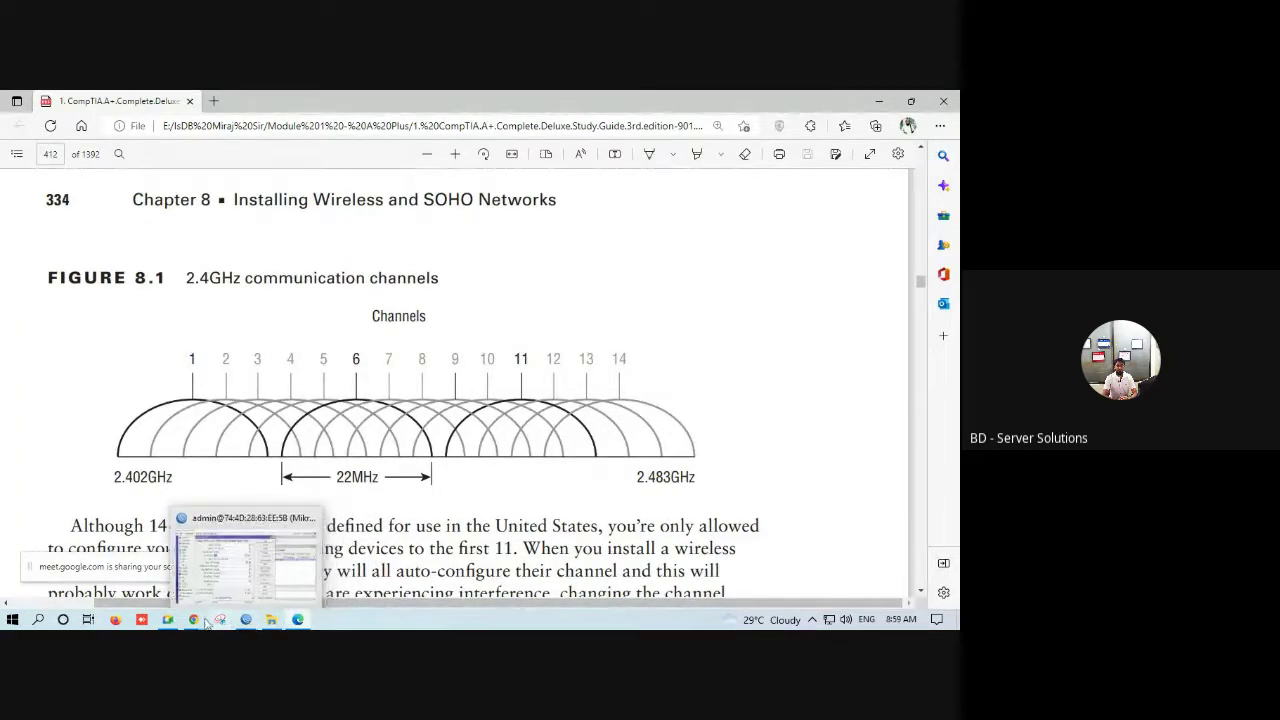
# Switch to Google Meet, start a new Jamboard whiteboard, and maximize its window
pyautogui.click(167, 619)
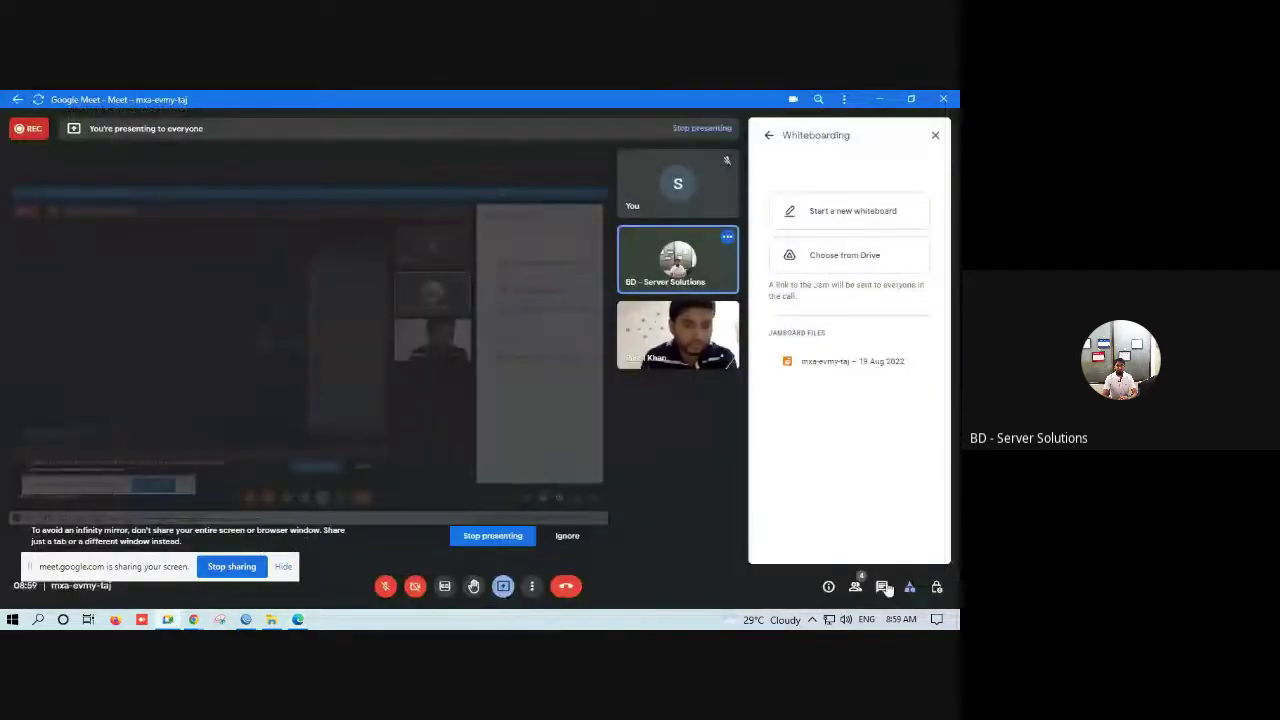
pyautogui.click(829, 224)
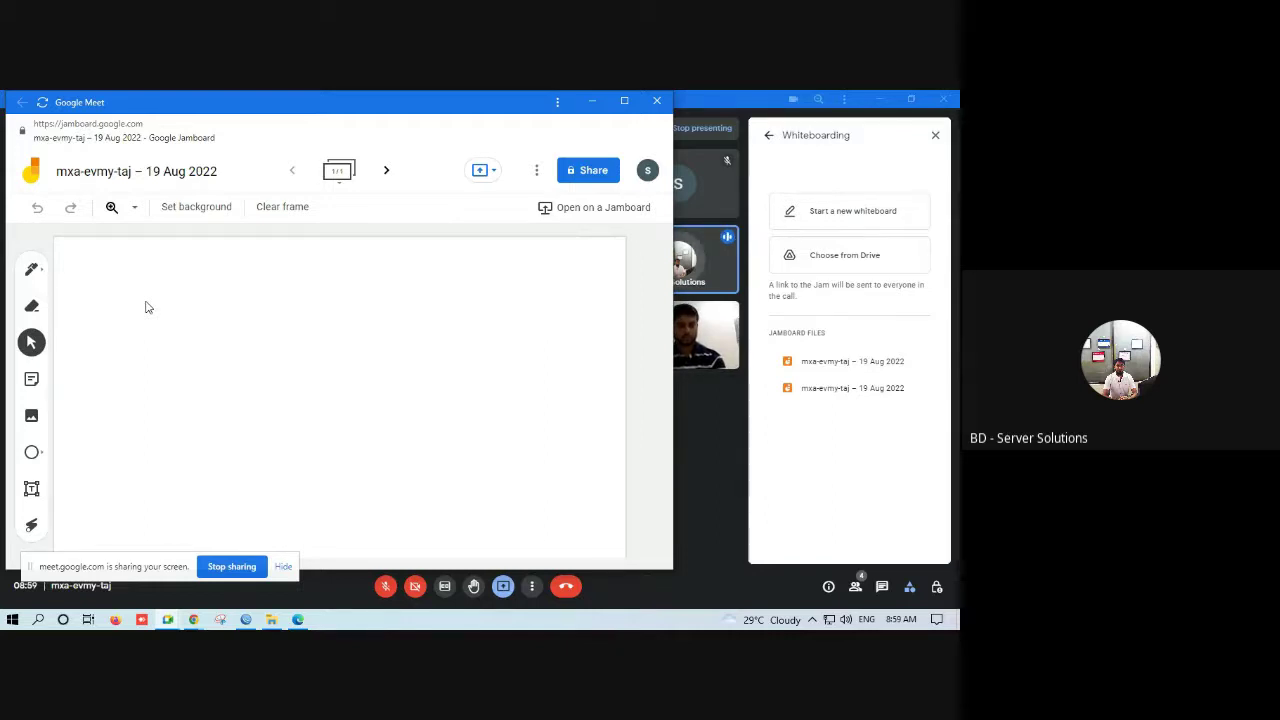
pyautogui.click(624, 100)
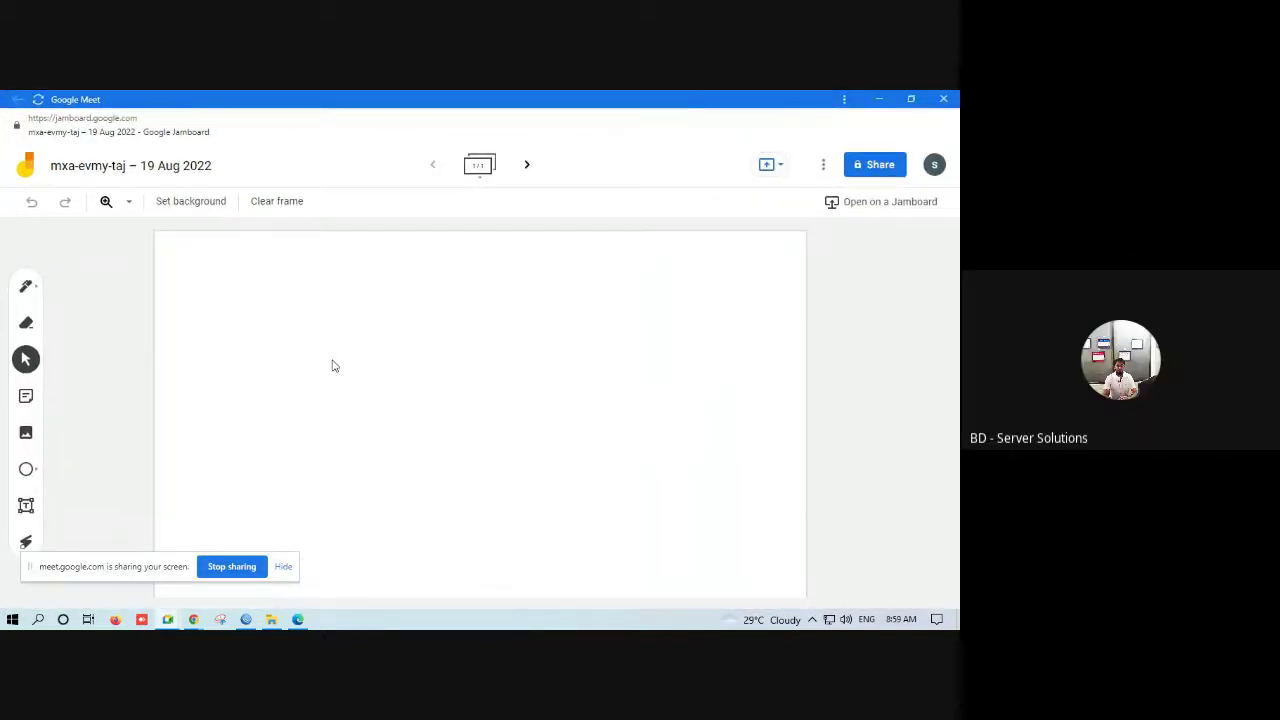
# Draw four overlapping freehand circles with the pen as wireless coverage areas: two side by side, one above and one below
pyautogui.click(27, 289)
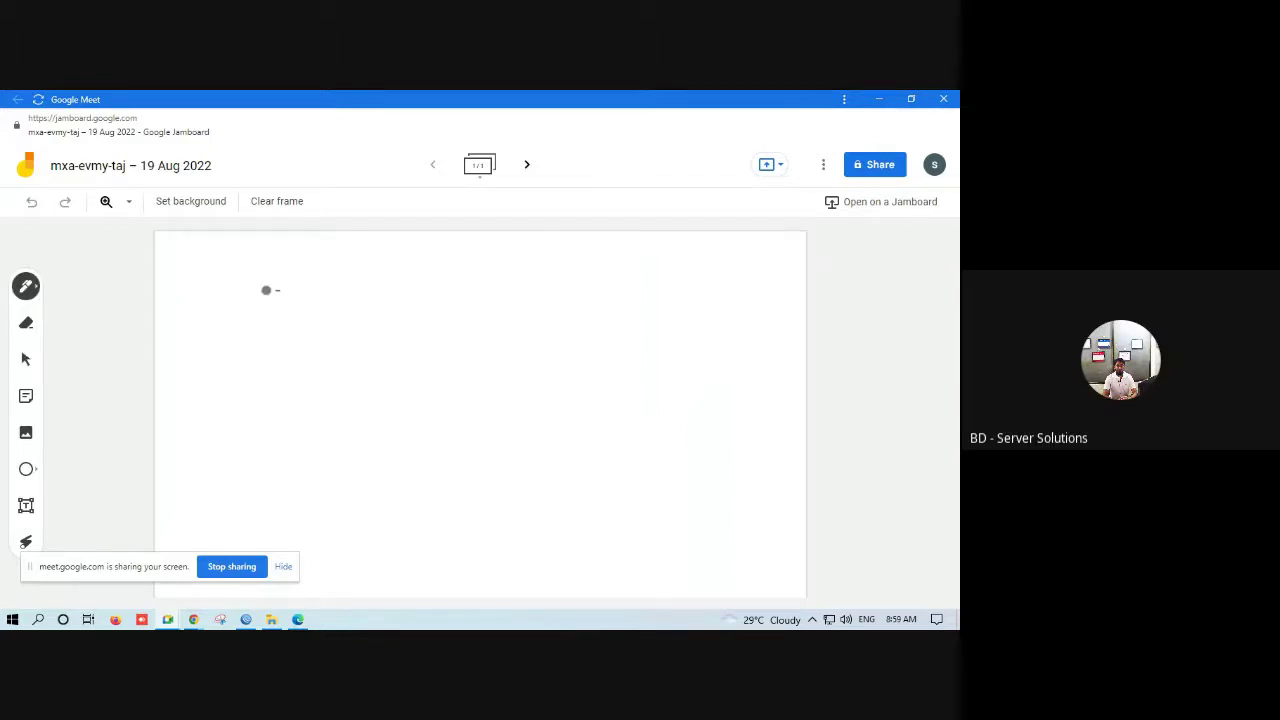
pyautogui.moveTo(266, 290)
pyautogui.mouseDown()
pyautogui.moveTo(214, 340)
pyautogui.moveTo(366, 354)
pyautogui.moveTo(306, 289)
pyautogui.moveTo(262, 293)
pyautogui.moveTo(277, 287)
pyautogui.mouseUp()
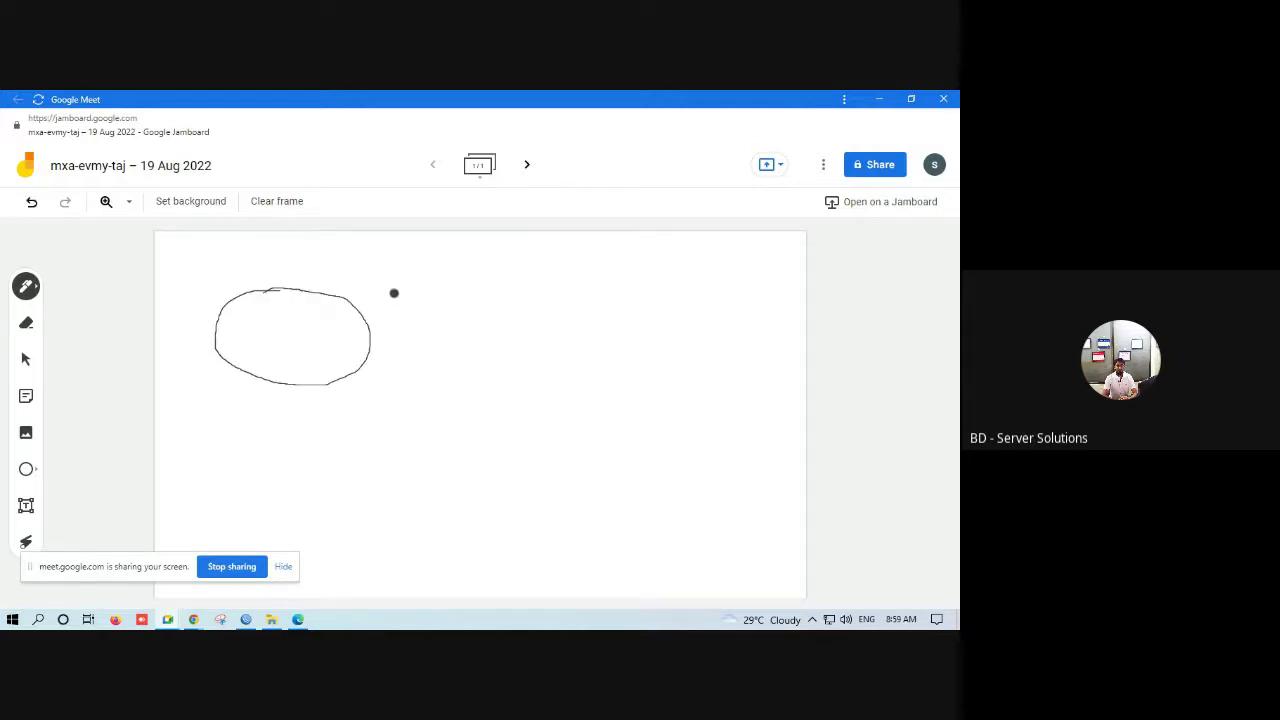
pyautogui.moveTo(394, 293)
pyautogui.mouseDown()
pyautogui.moveTo(331, 306)
pyautogui.moveTo(323, 366)
pyautogui.moveTo(384, 384)
pyautogui.moveTo(440, 311)
pyautogui.moveTo(393, 290)
pyautogui.mouseUp()
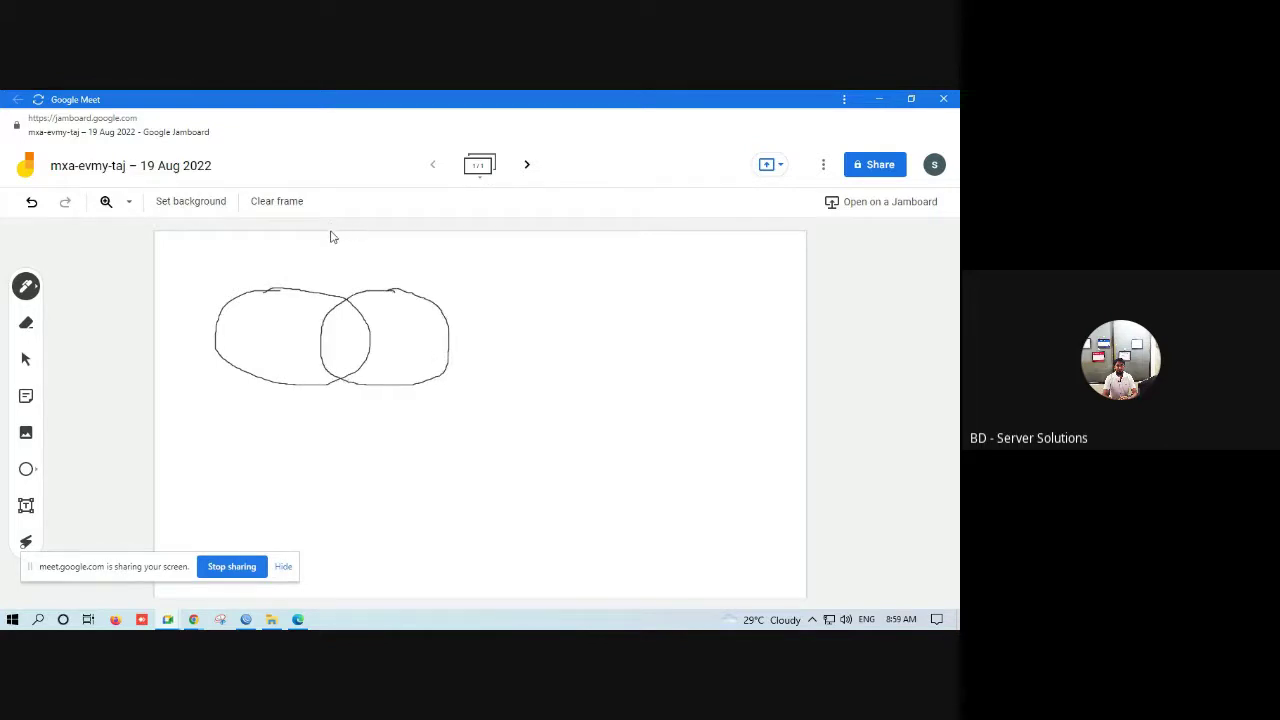
pyautogui.moveTo(332, 240)
pyautogui.mouseDown()
pyautogui.moveTo(290, 274)
pyautogui.moveTo(287, 314)
pyautogui.moveTo(375, 327)
pyautogui.moveTo(404, 264)
pyautogui.moveTo(320, 243)
pyautogui.mouseUp()
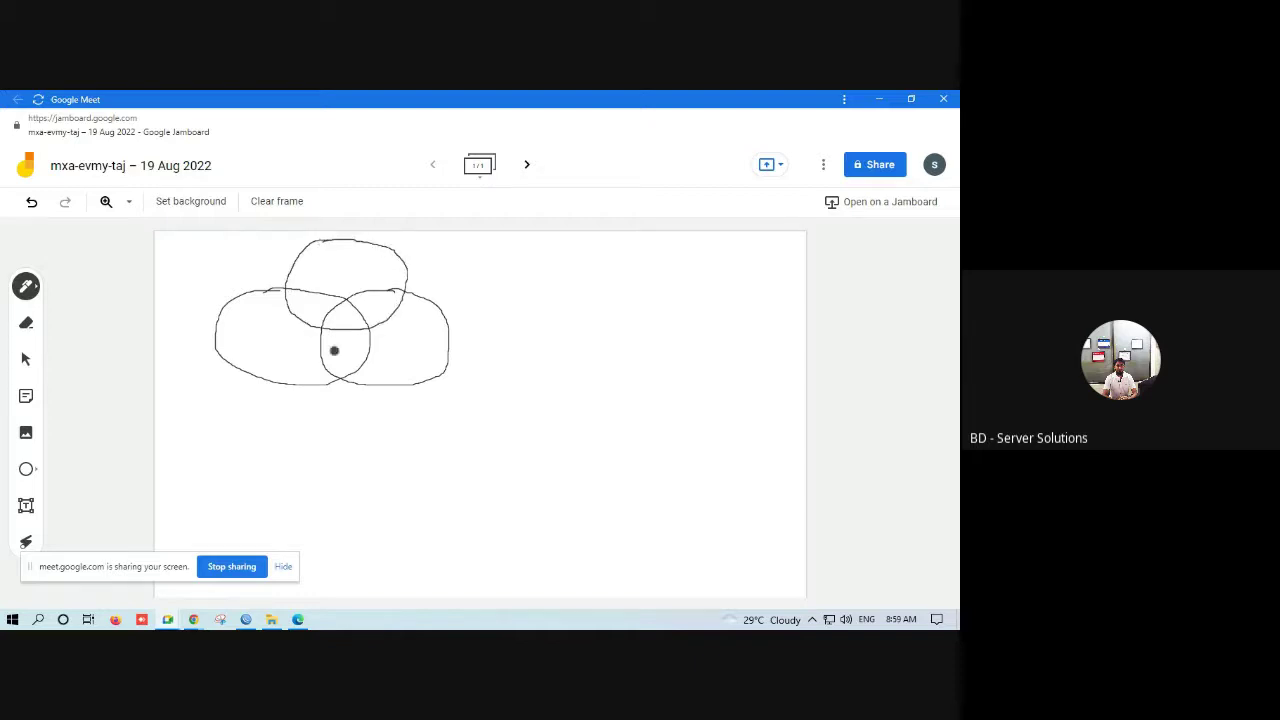
pyautogui.moveTo(347, 370)
pyautogui.mouseDown()
pyautogui.moveTo(320, 369)
pyautogui.moveTo(289, 420)
pyautogui.moveTo(343, 454)
pyautogui.moveTo(418, 402)
pyautogui.moveTo(340, 370)
pyautogui.mouseUp()
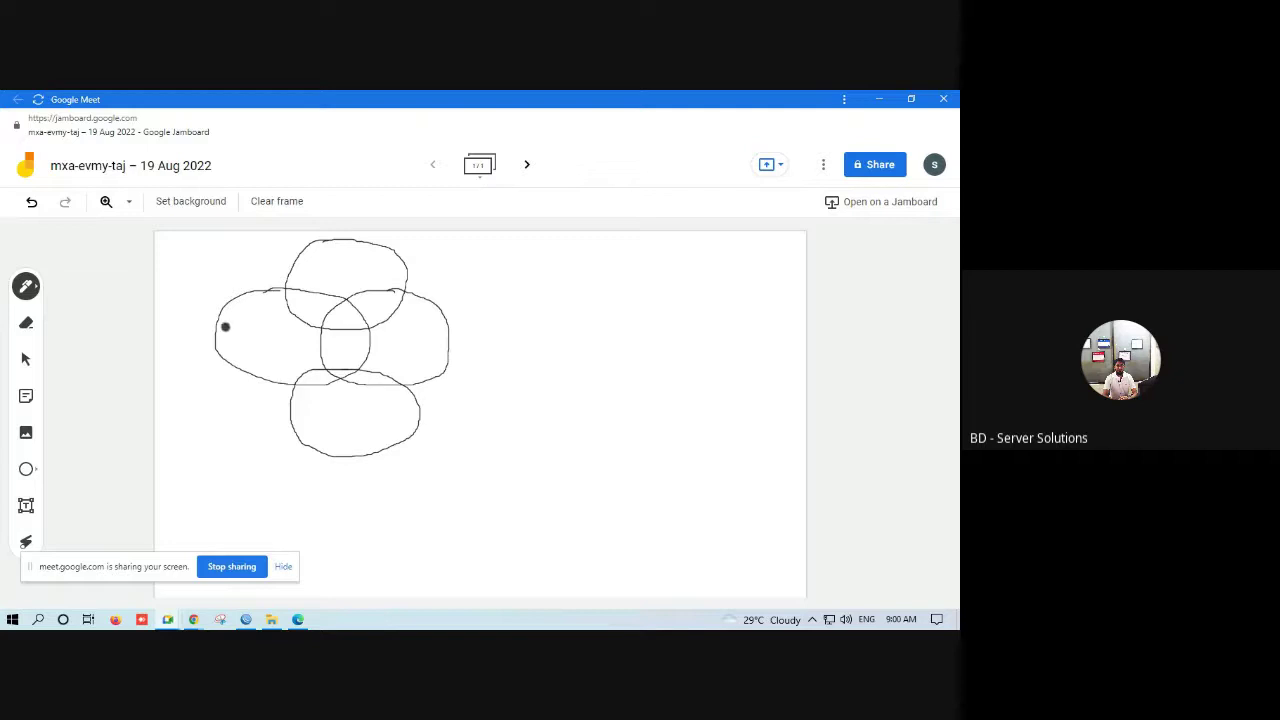
# Draw wavy interference lines across the overlapping circles, and mark the upper and left circles with channel number 1
pyautogui.moveTo(228, 320); pyautogui.dragTo(360, 286)
pyautogui.moveTo(270, 342)
pyautogui.mouseDown()
pyautogui.moveTo(290, 322)
pyautogui.moveTo(420, 309)
pyautogui.mouseUp()
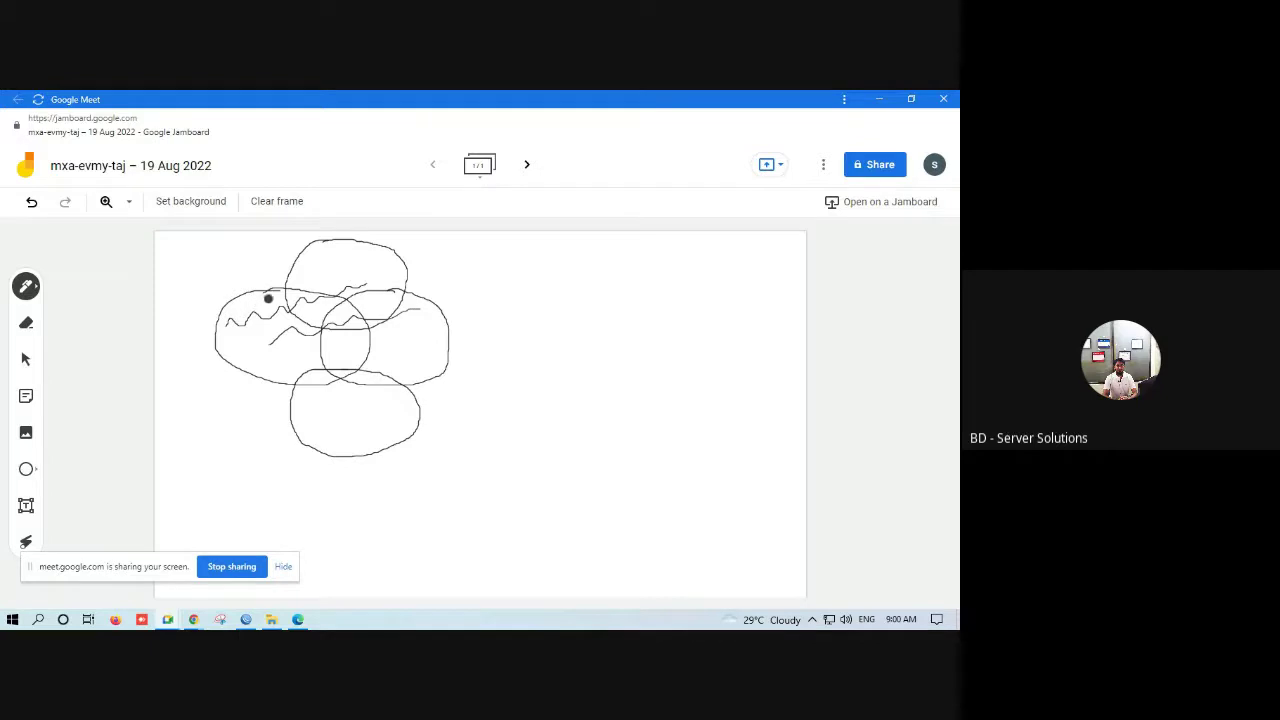
pyautogui.moveTo(251, 335); pyautogui.dragTo(242, 332)
pyautogui.moveTo(329, 254)
pyautogui.mouseDown()
pyautogui.moveTo(332, 274)
pyautogui.moveTo(310, 272)
pyautogui.moveTo(351, 271)
pyautogui.mouseUp()
pyautogui.moveTo(259, 334); pyautogui.dragTo(298, 316)
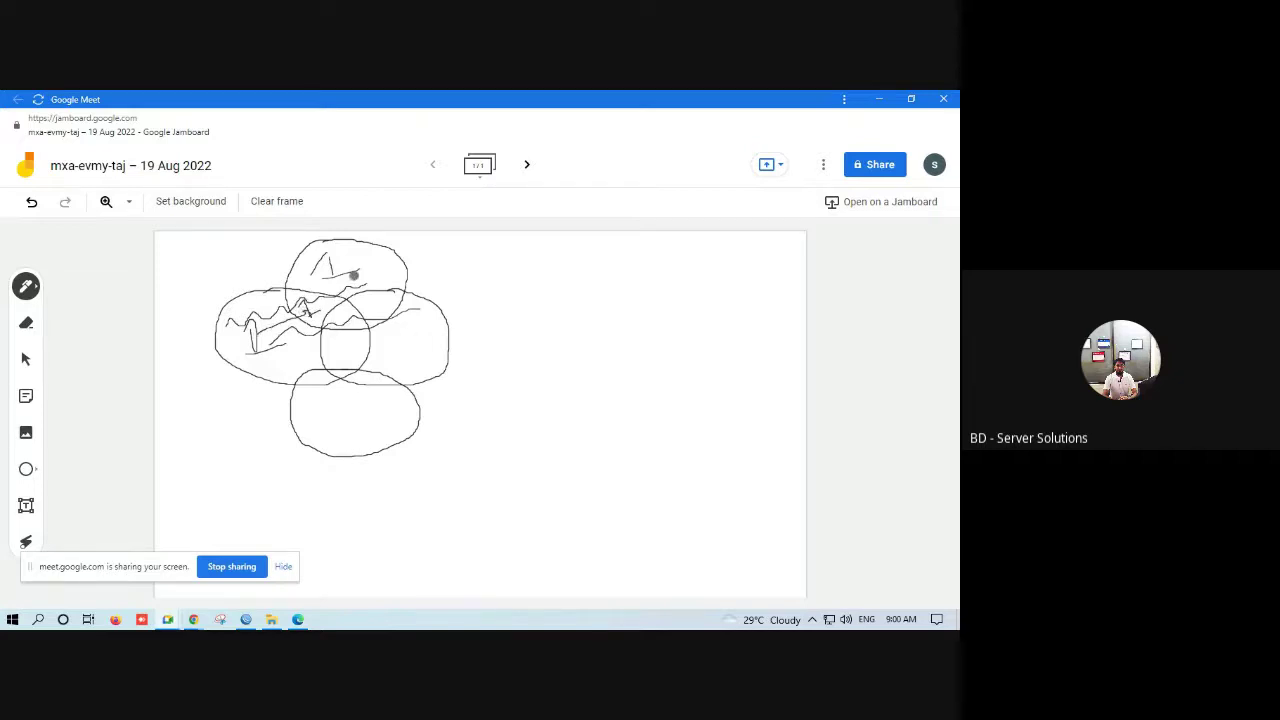
pyautogui.moveTo(354, 275); pyautogui.dragTo(311, 301)
# Draw two more overlapping circles beside the first group, mark their overlap 1 and the larger circle 20, and add another circle below
pyautogui.moveTo(552, 293)
pyautogui.mouseDown()
pyautogui.moveTo(480, 363)
pyautogui.moveTo(609, 360)
pyautogui.moveTo(525, 296)
pyautogui.mouseUp()
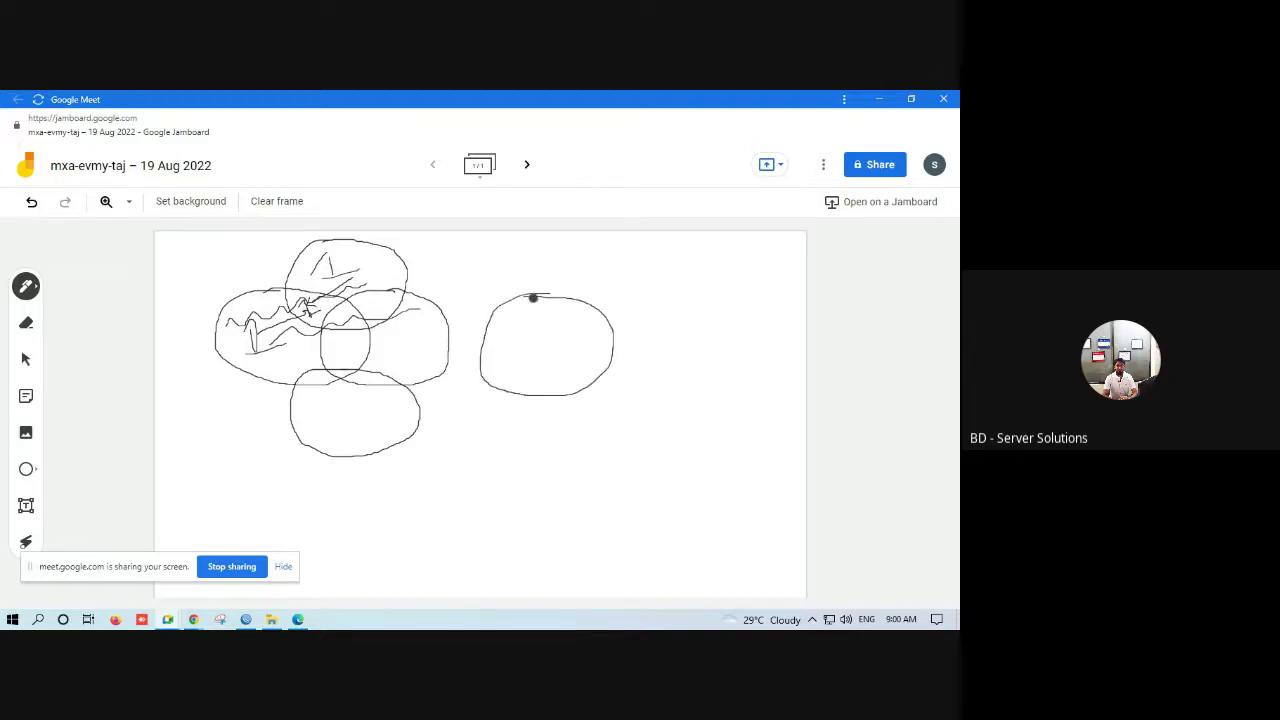
pyautogui.moveTo(628, 294)
pyautogui.mouseDown()
pyautogui.moveTo(591, 317)
pyautogui.moveTo(586, 354)
pyautogui.moveTo(691, 334)
pyautogui.moveTo(634, 294)
pyautogui.mouseUp()
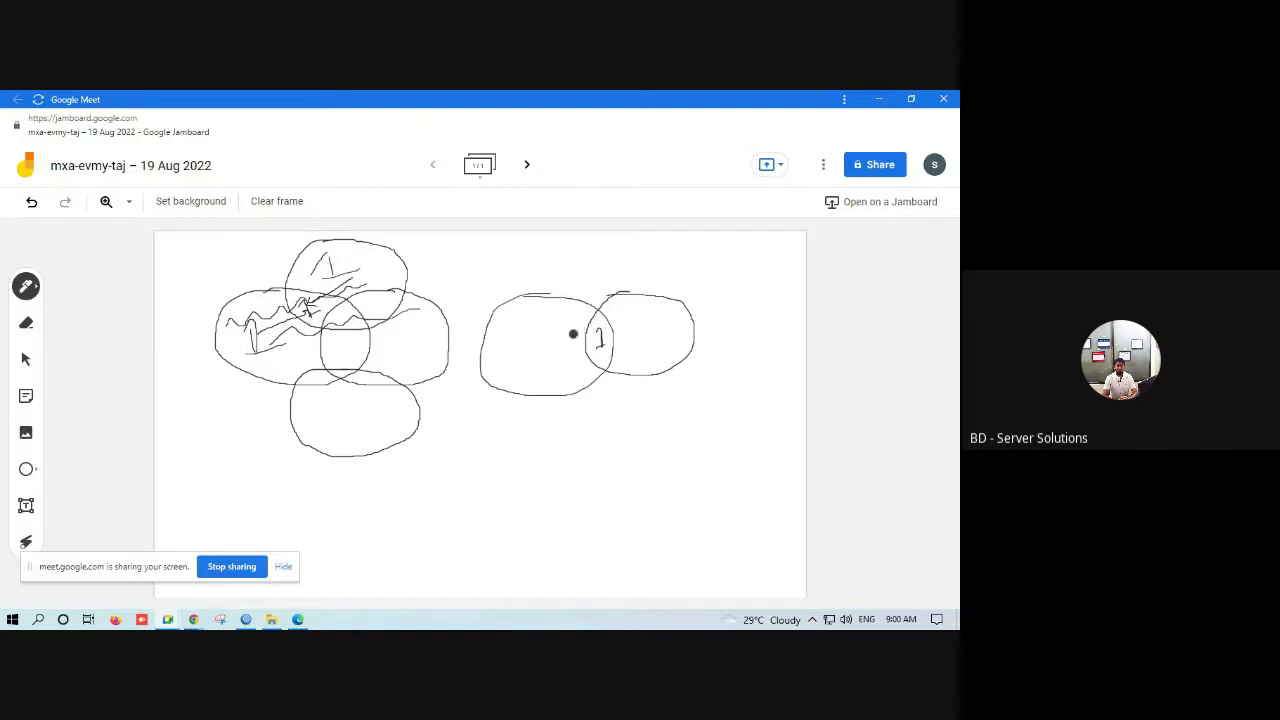
pyautogui.moveTo(571, 331); pyautogui.dragTo(622, 342)
pyautogui.moveTo(505, 321)
pyautogui.mouseDown()
pyautogui.moveTo(531, 326)
pyautogui.moveTo(531, 311)
pyautogui.mouseUp()
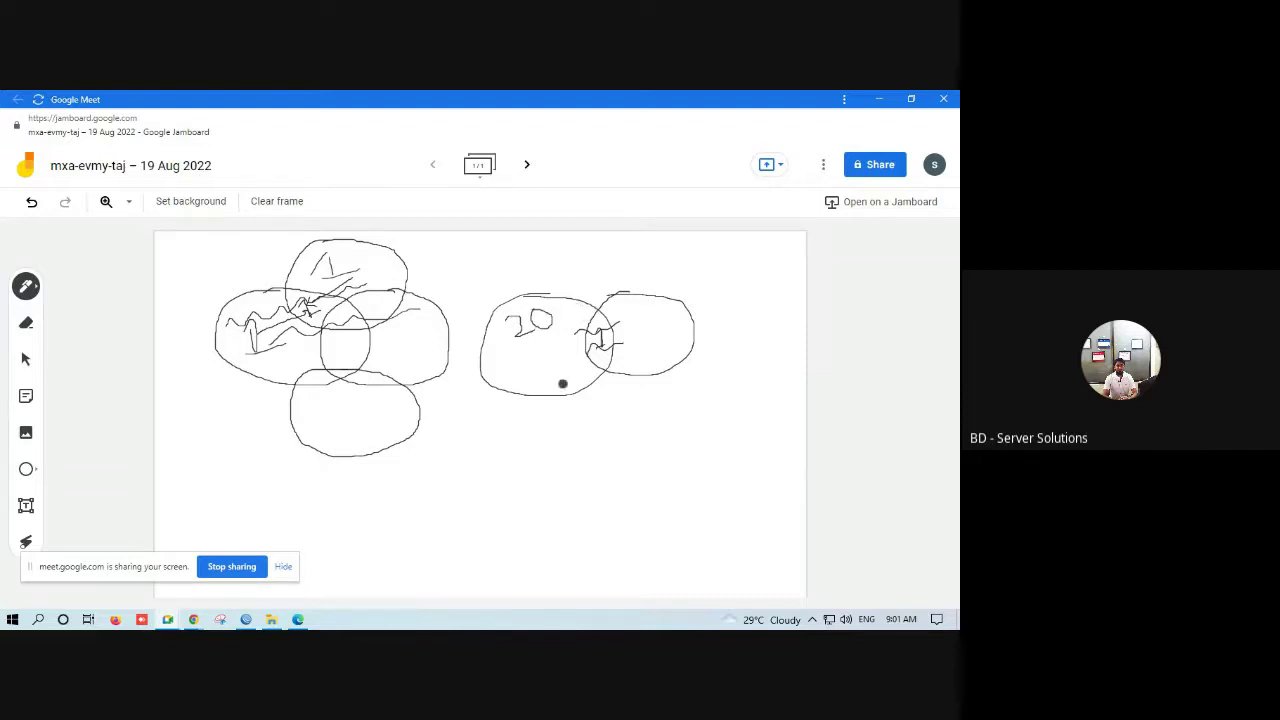
pyautogui.moveTo(500, 423)
pyautogui.mouseDown()
pyautogui.moveTo(480, 517)
pyautogui.moveTo(534, 417)
pyautogui.moveTo(508, 428)
pyautogui.moveTo(586, 461)
pyautogui.moveTo(585, 436)
pyautogui.mouseUp()
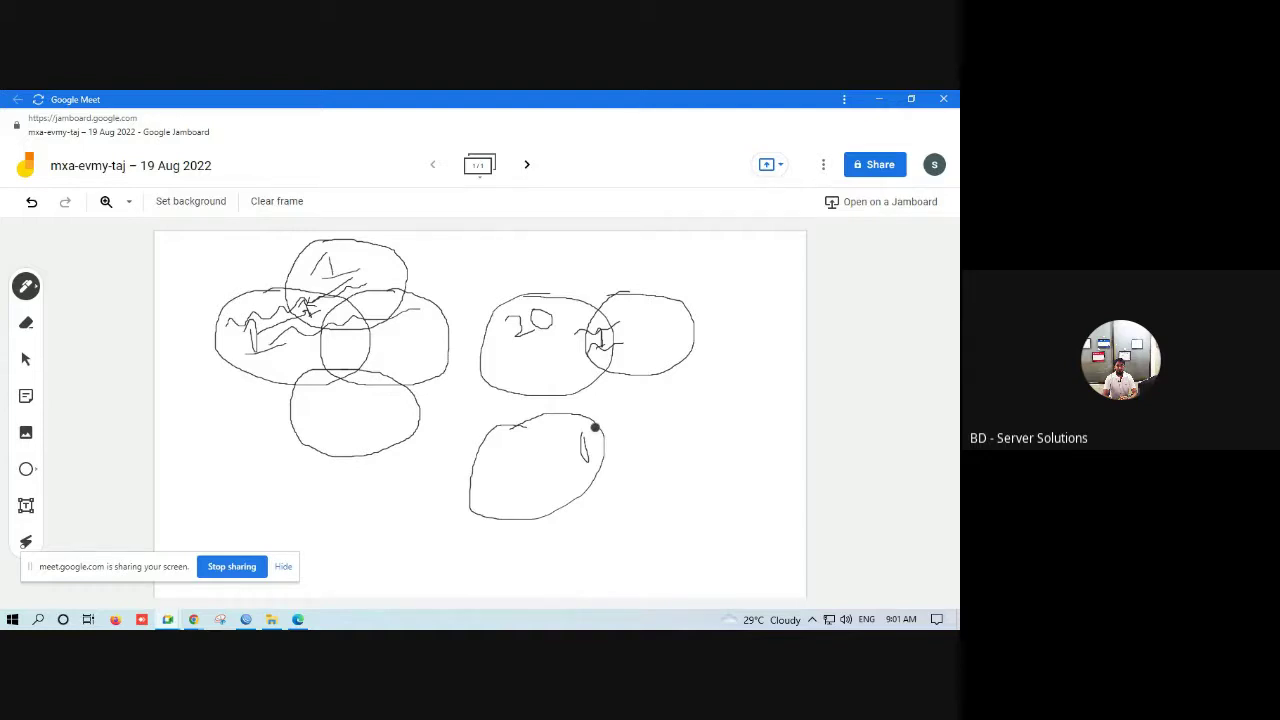
# List wlan1's available frequencies in WinBox, and compare them with channels 1 to 14 by selecting those numbers in Figure 8.1 in the Edge PDF
pyautogui.click(245, 621)
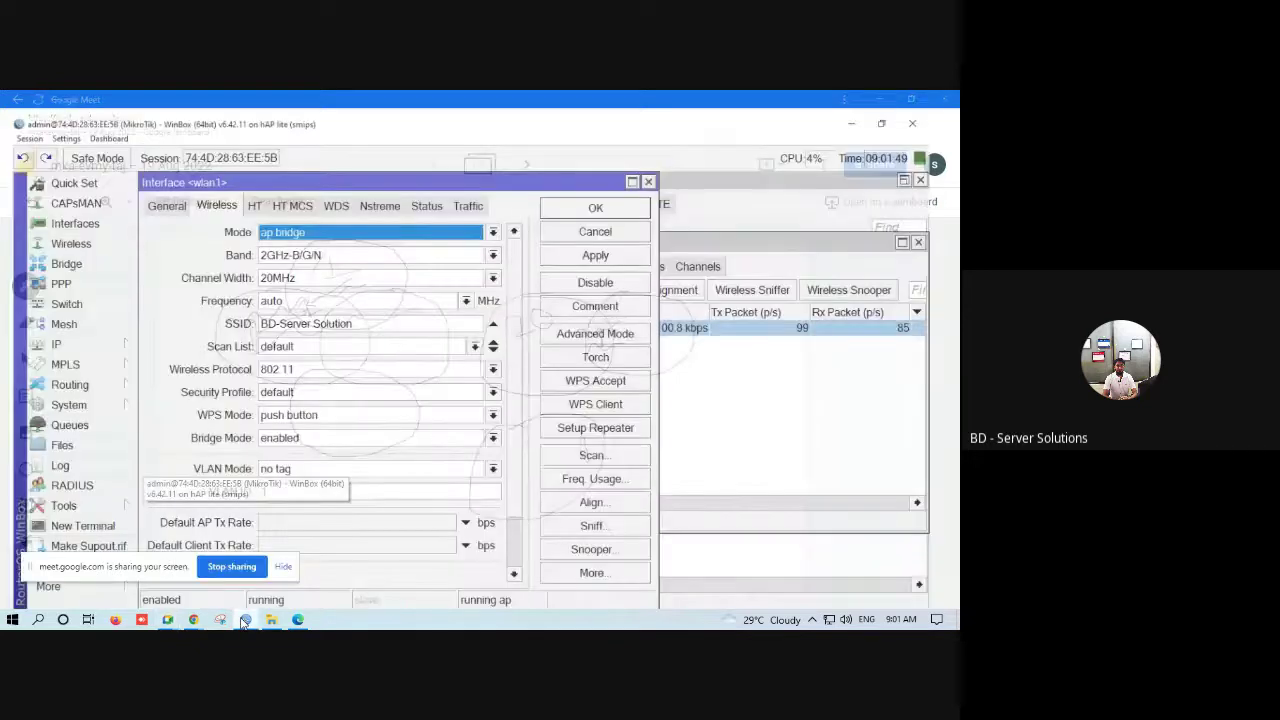
pyautogui.click(475, 283)
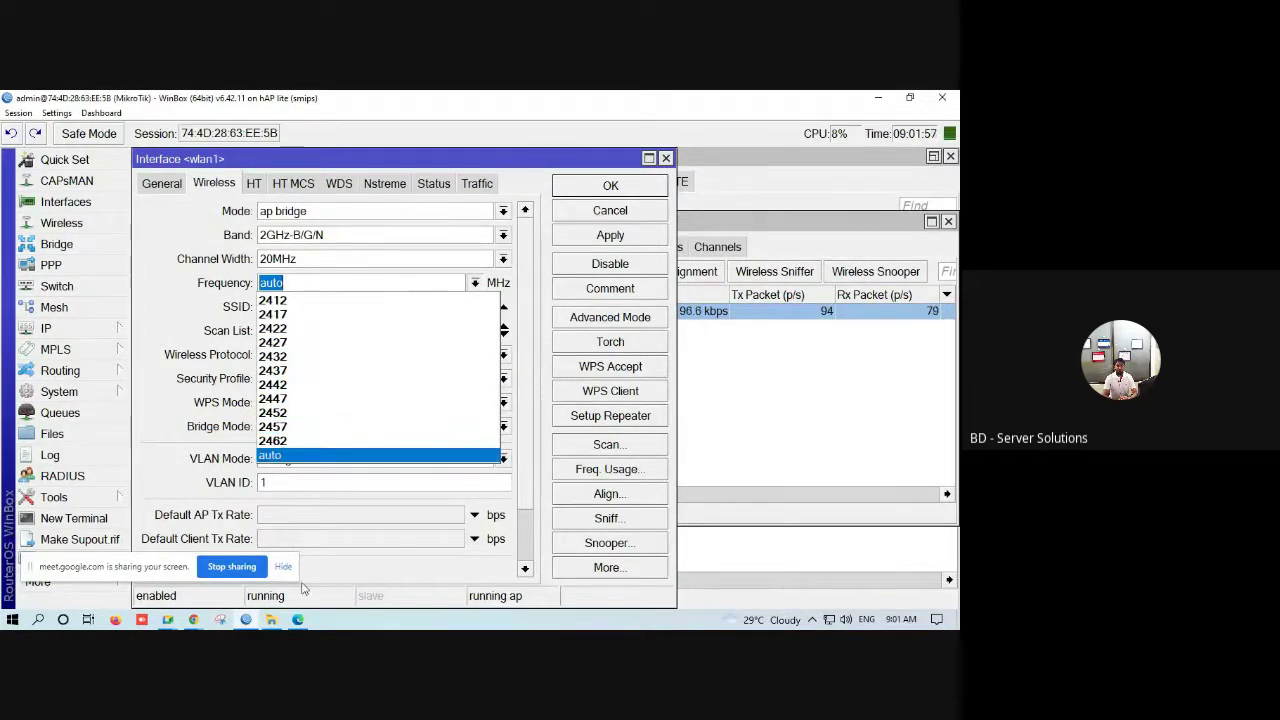
pyautogui.click(296, 620)
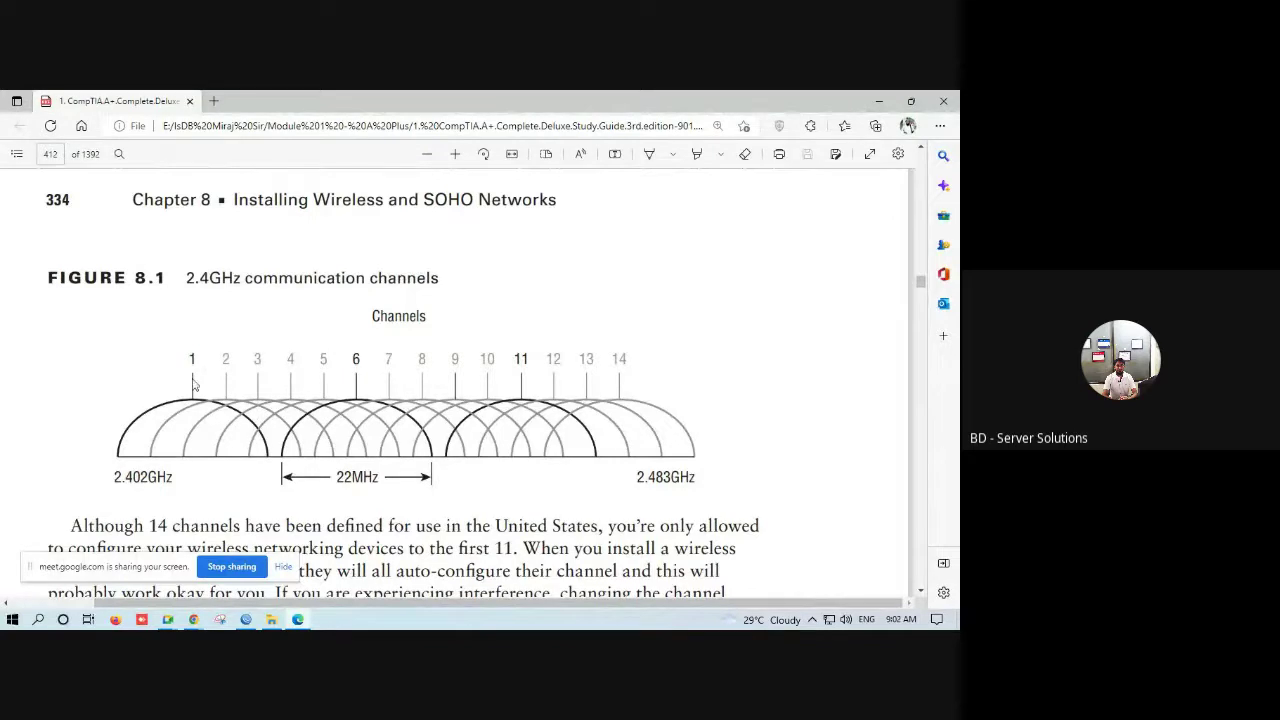
pyautogui.moveTo(192, 358); pyautogui.dragTo(637, 356)
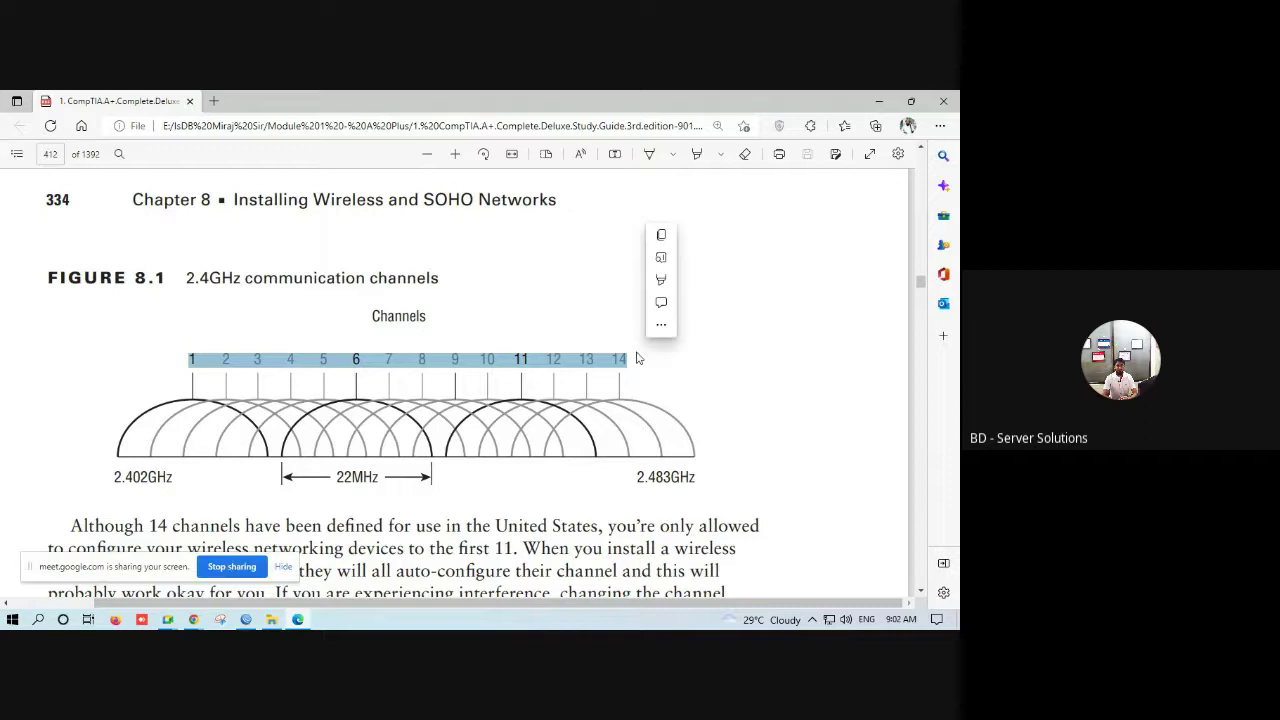